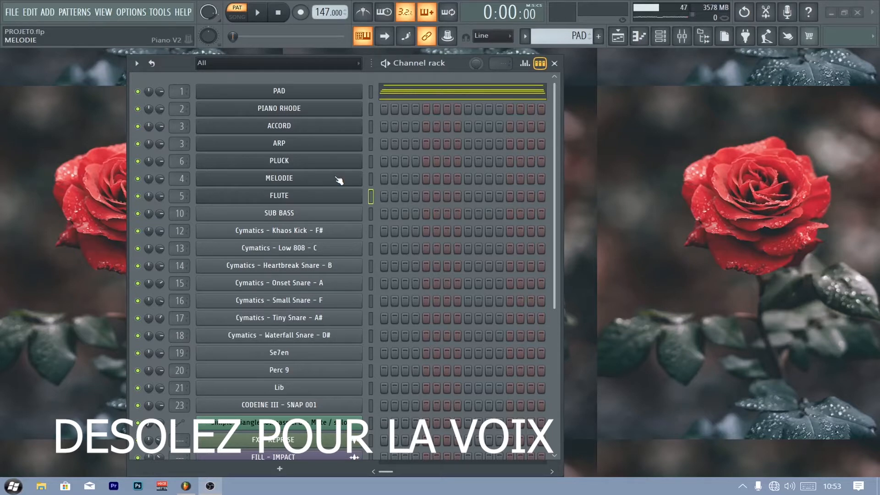
Select the ACCORD pattern and examine all its chord notes in the piano roll, with the velocity lane collapsed
drag(560, 36, 559, 25)
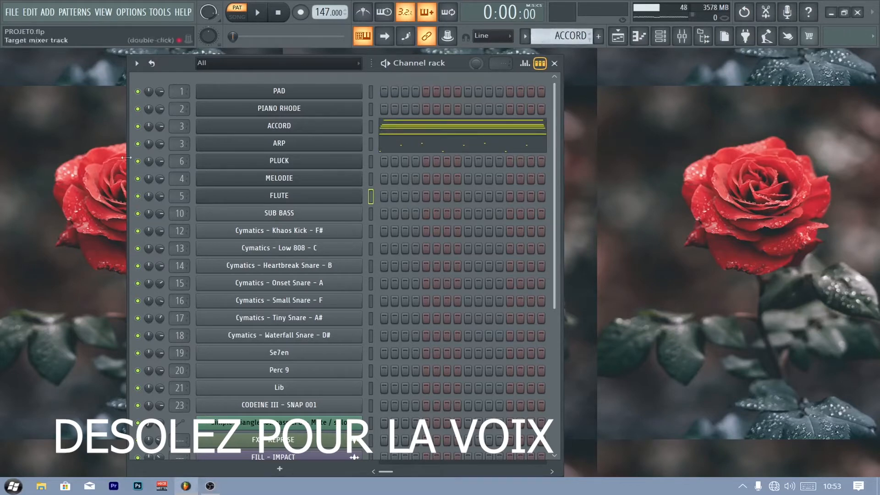
click(391, 134)
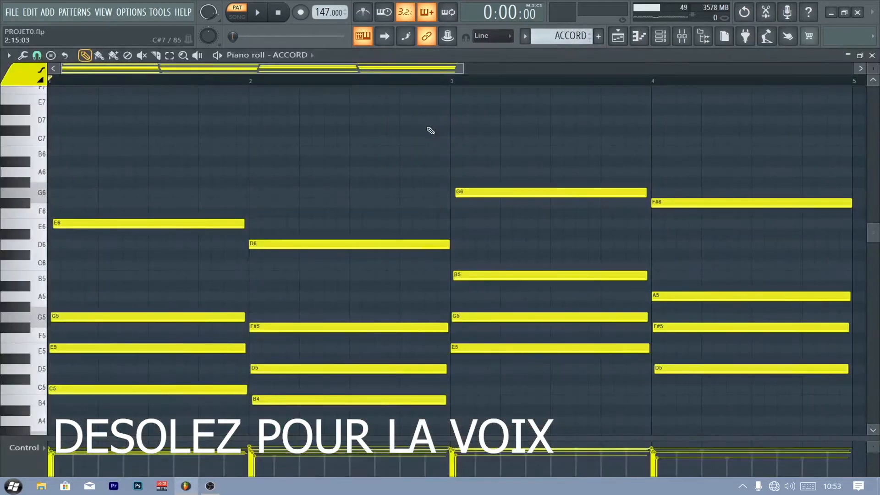
drag(461, 72, 569, 71)
scroll(576, 109, down, 3)
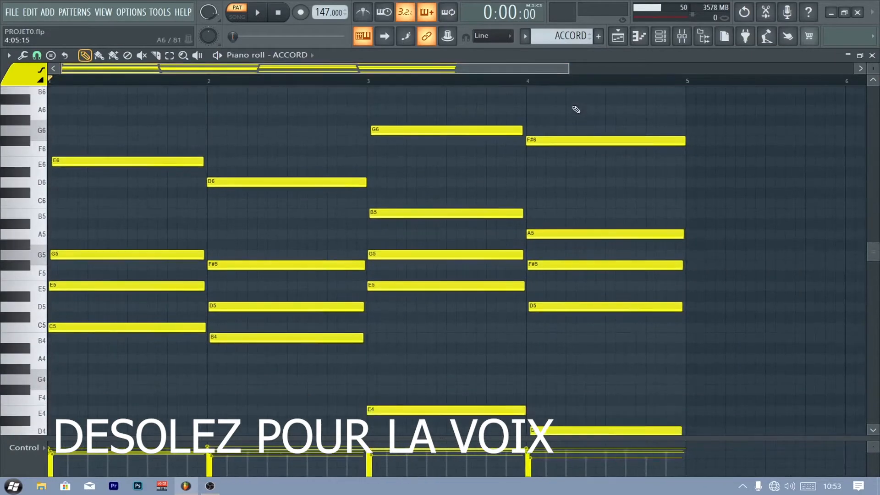
scroll(427, 405, down, 3)
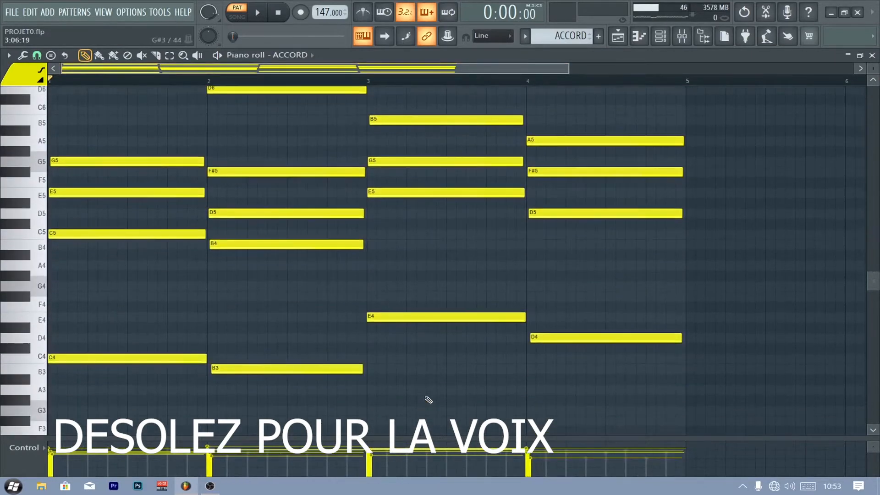
drag(414, 438, 424, 474)
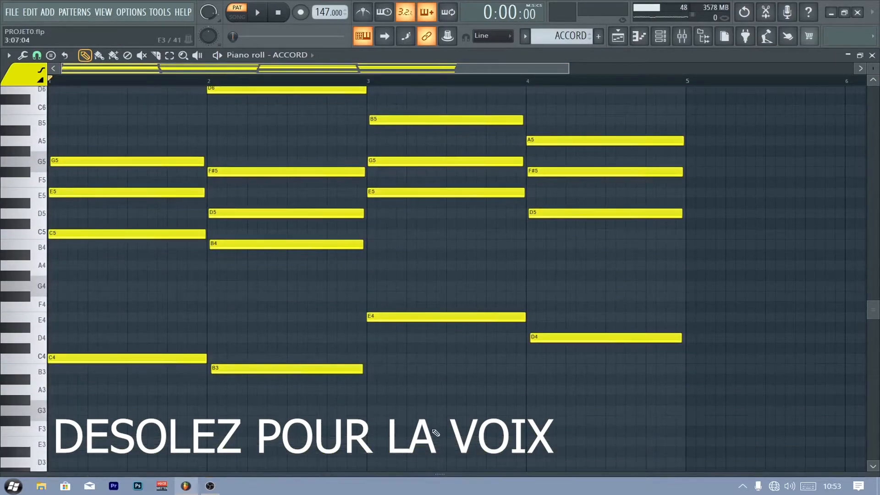
scroll(445, 422, up, 1)
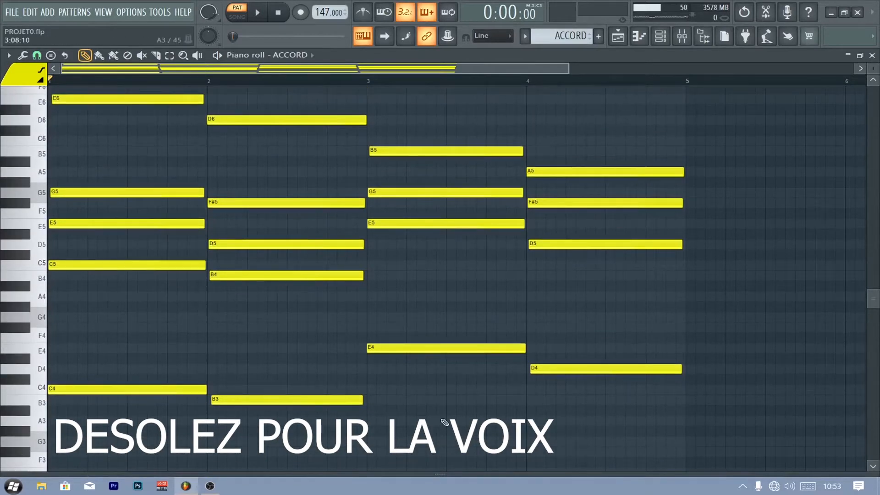
scroll(445, 422, up, 2)
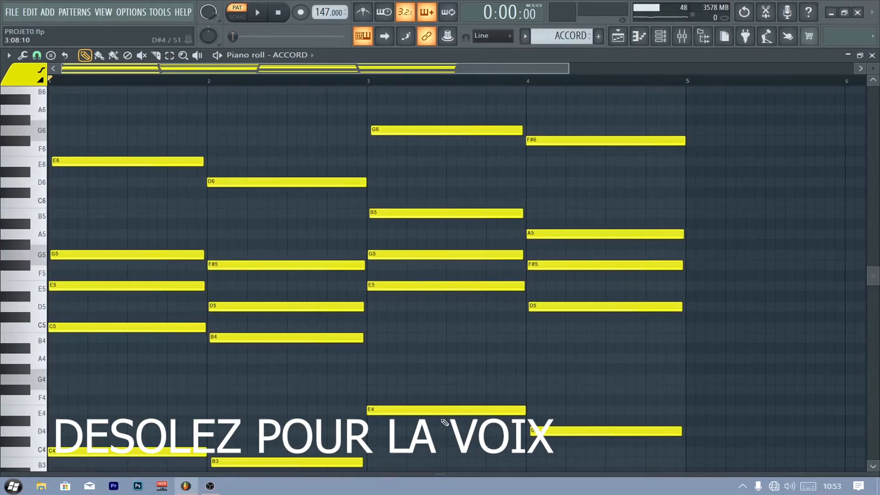
drag(568, 73, 461, 76)
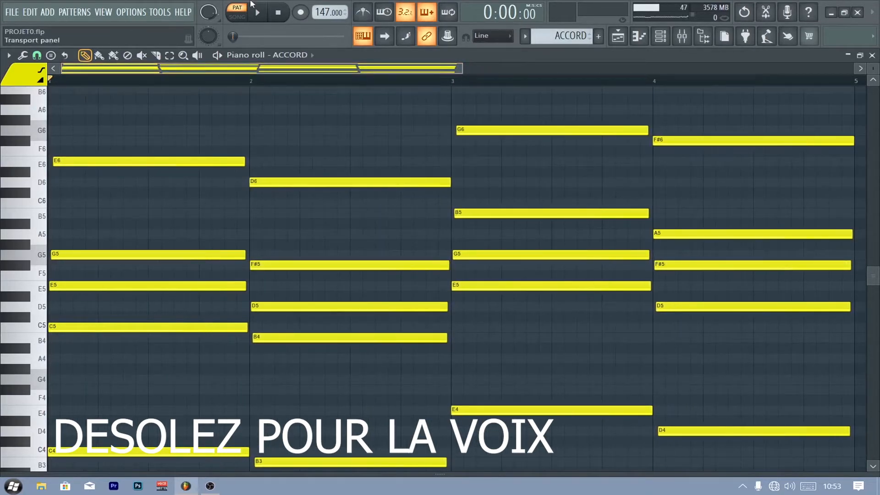
Play the ACCORD pattern, mute the ARP channel and play the chords on their own in the piano roll
key(space)
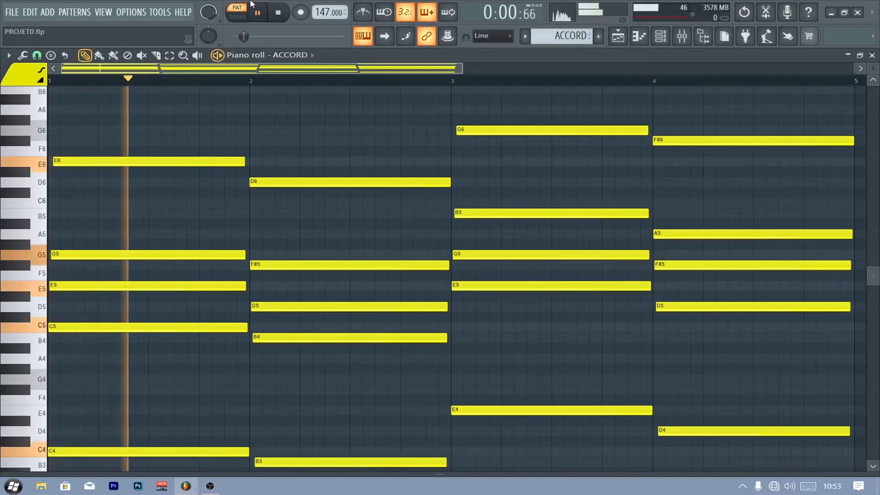
key(space)
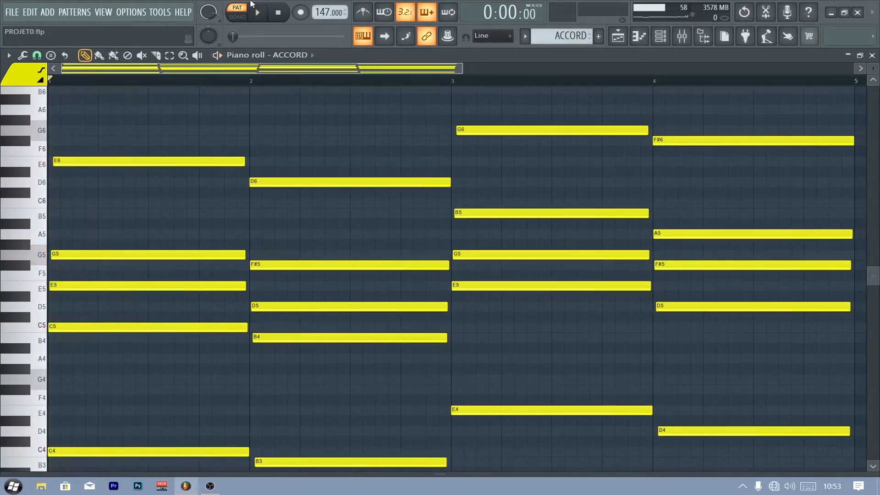
click(872, 55)
key(space)
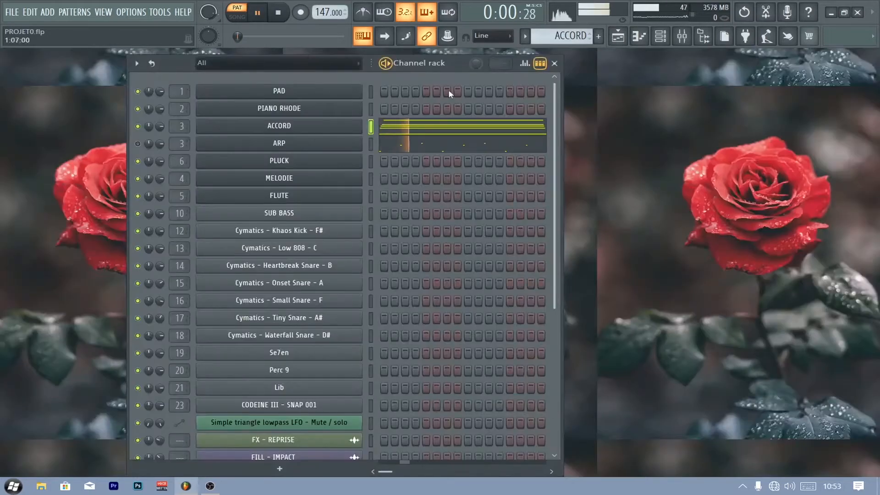
click(440, 134)
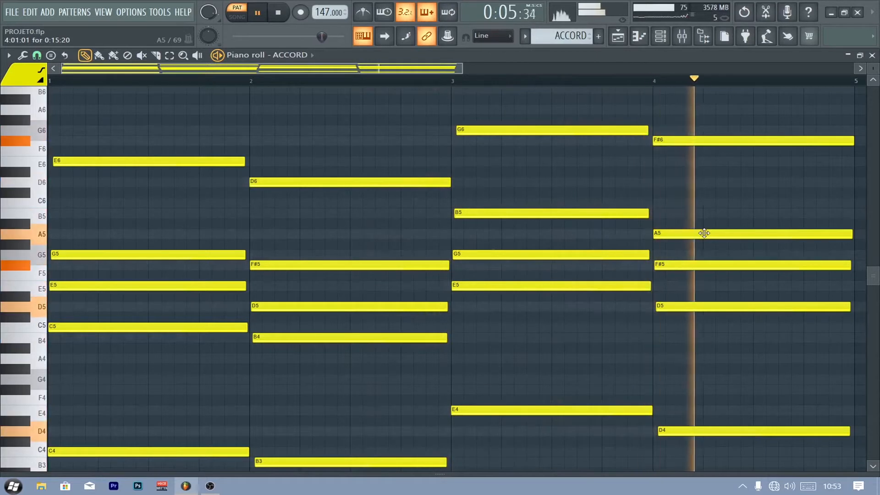
key(space)
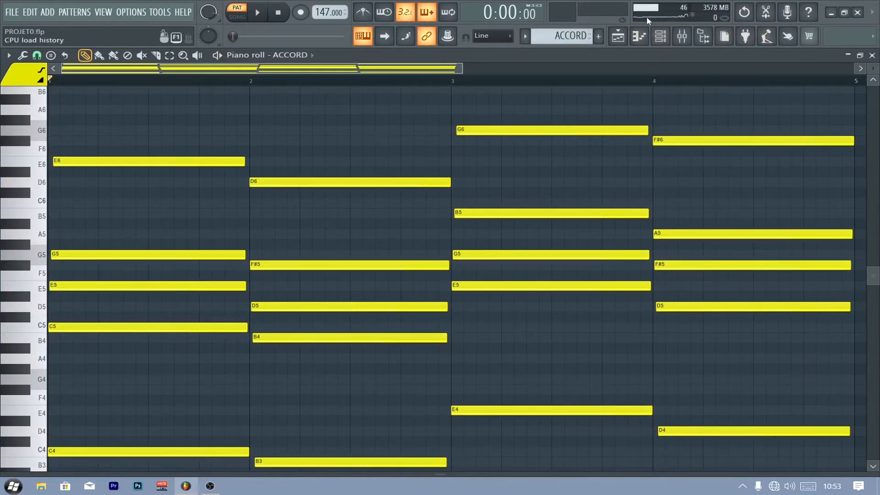
Look over the arrangement's tracks in the playlist and recheck the ACCORD chord notes in the piano roll
click(872, 55)
click(618, 37)
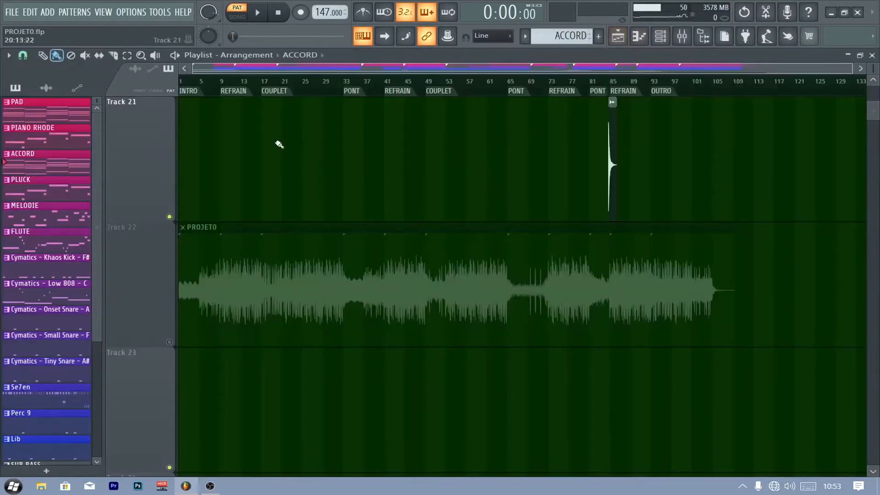
scroll(417, 200, up, 12)
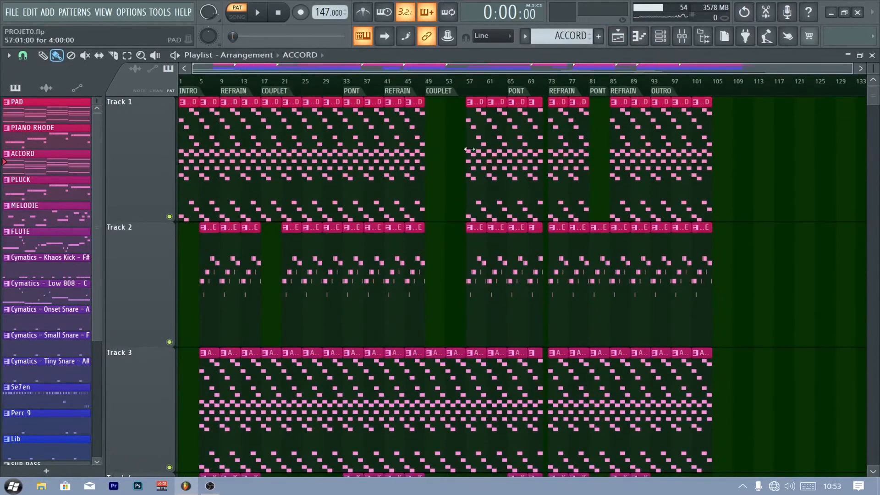
scroll(510, 317, down, 5)
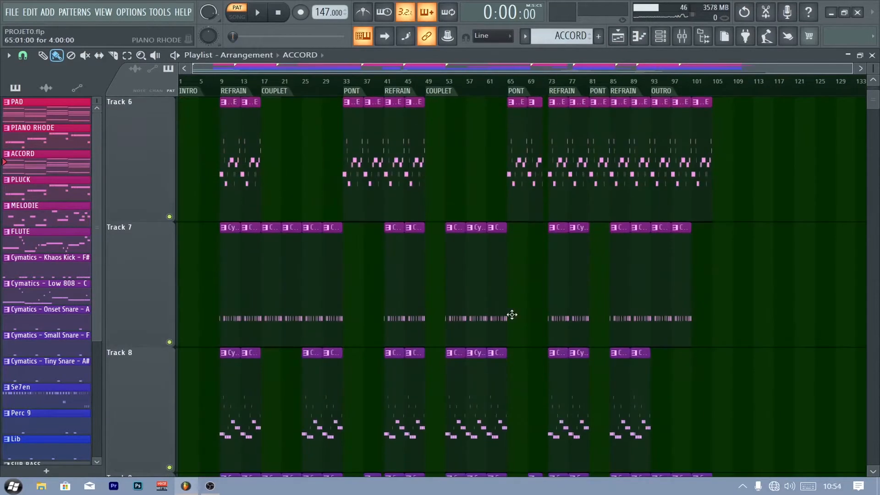
click(872, 55)
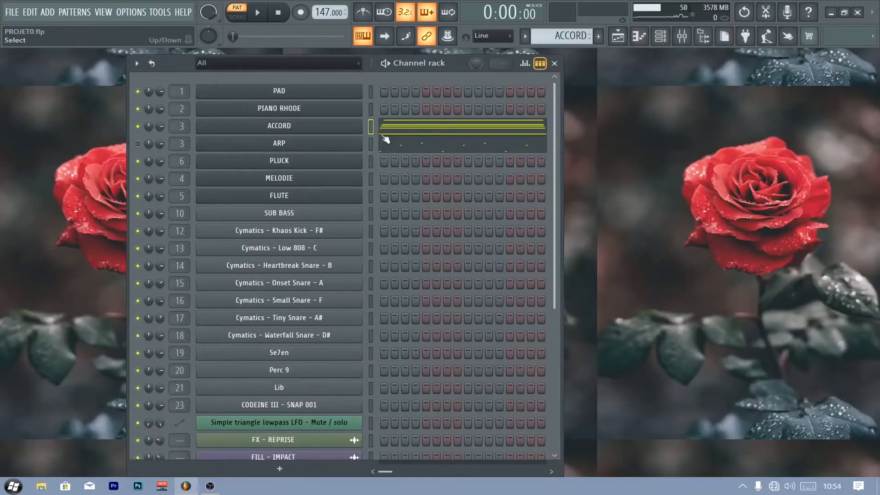
click(639, 36)
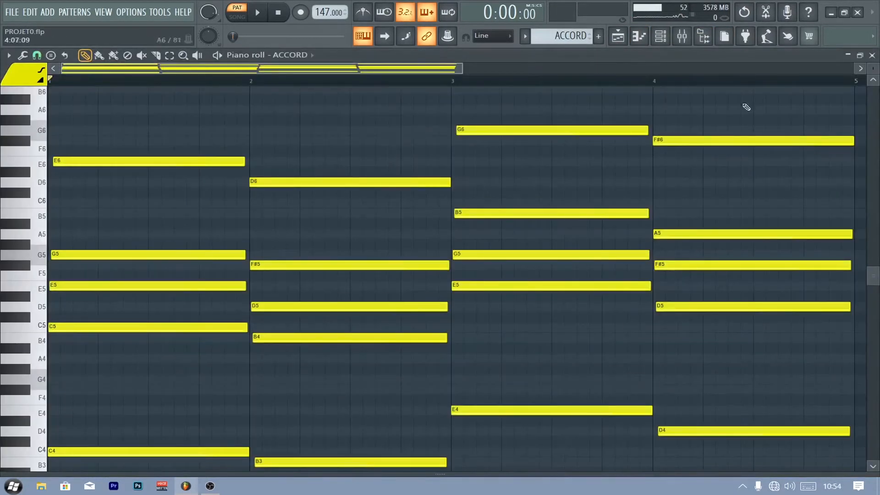
click(872, 56)
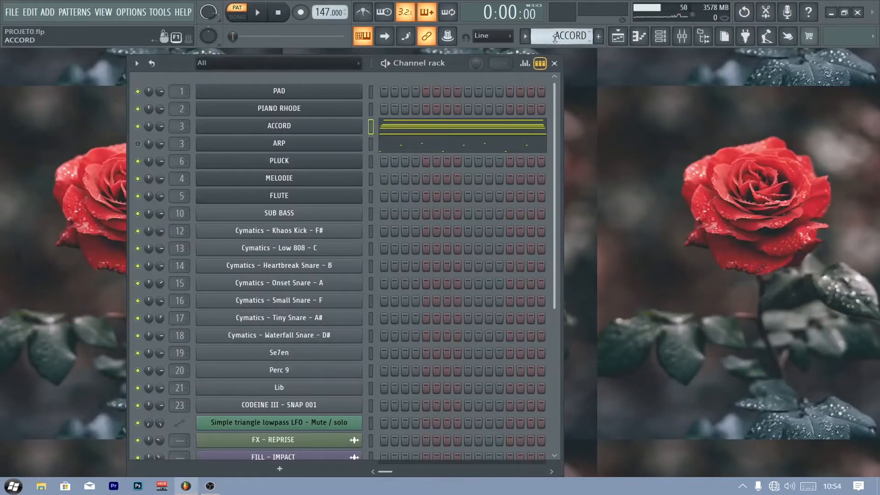
Switch to the PAD pattern and play its chords with the PAD notes open in the piano roll
click(525, 36)
click(531, 53)
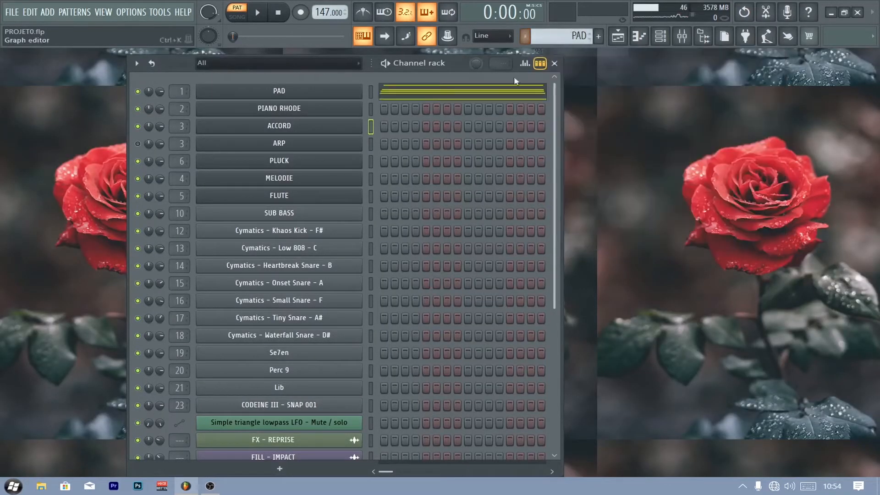
click(426, 100)
key(space)
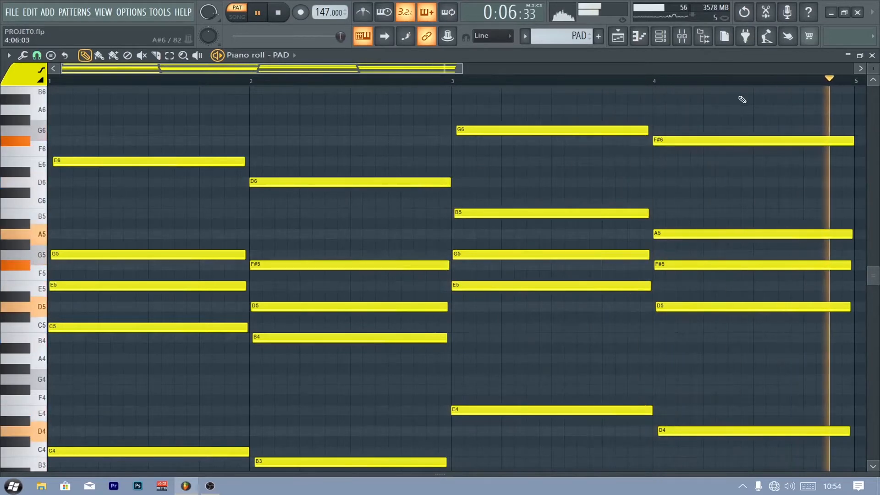
click(871, 56)
key(space)
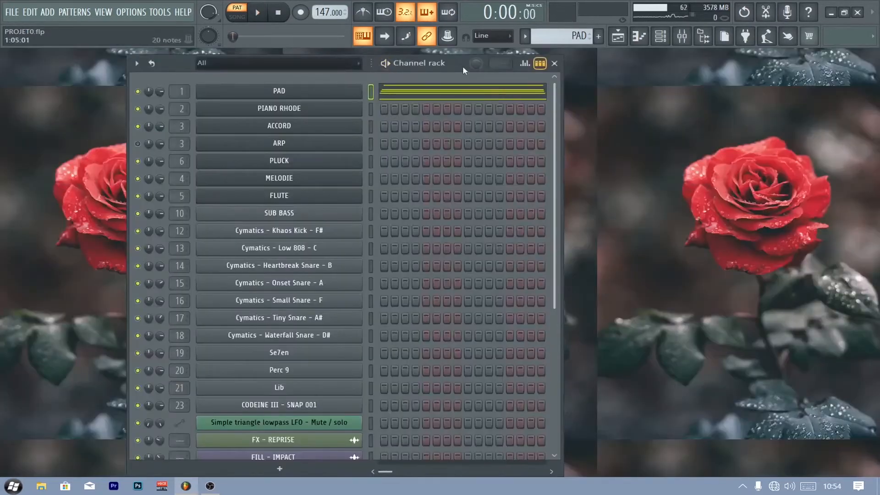
Return to the ACCORD pattern and view the ARP channel's notes in the piano roll across all four bars
click(526, 36)
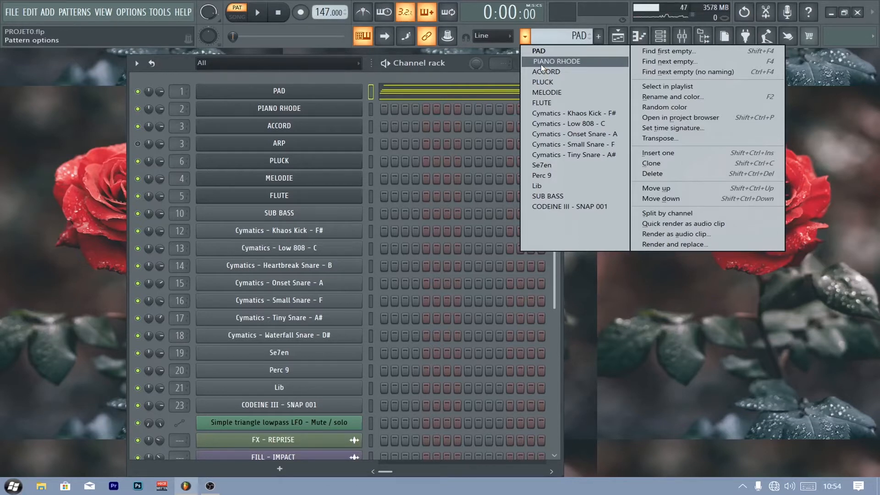
click(451, 68)
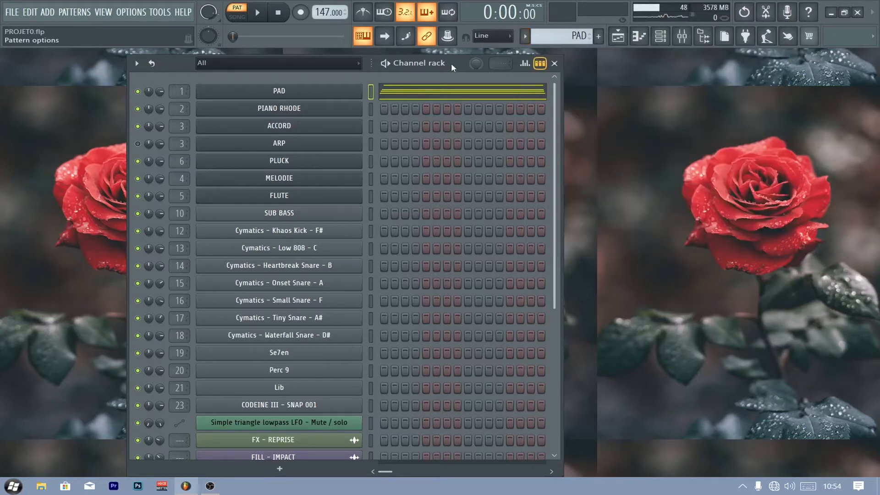
drag(570, 37, 570, 30)
click(434, 151)
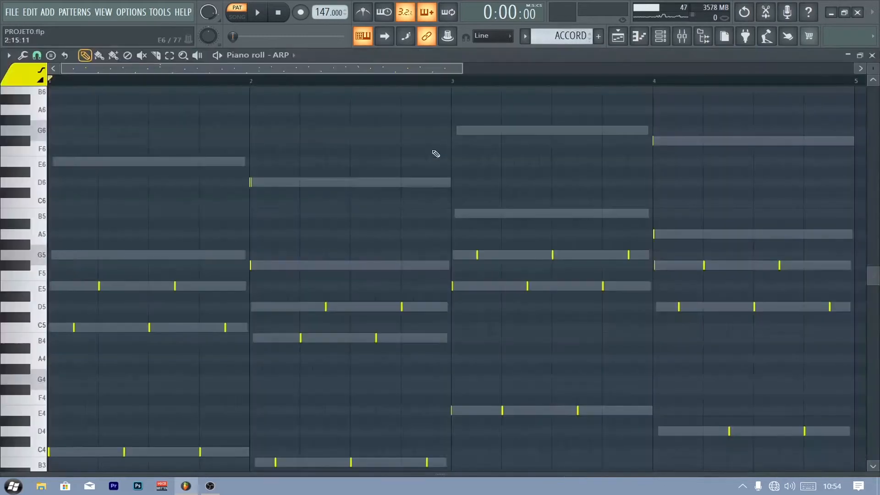
scroll(445, 184, down, 4)
drag(462, 70, 570, 86)
Mute the ACCORD channel, unmute the ARP channel and play the arpeggio alone with its notes in view
key(space)
key(space)
click(647, 41)
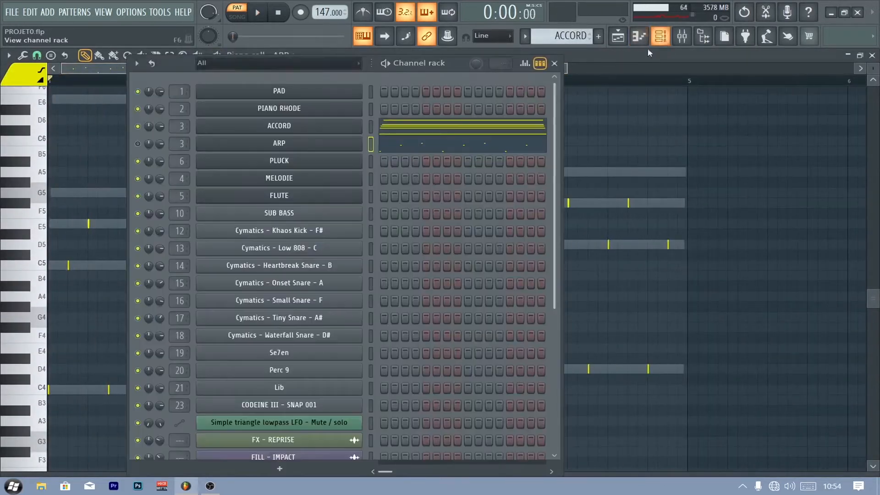
click(554, 62)
key(space)
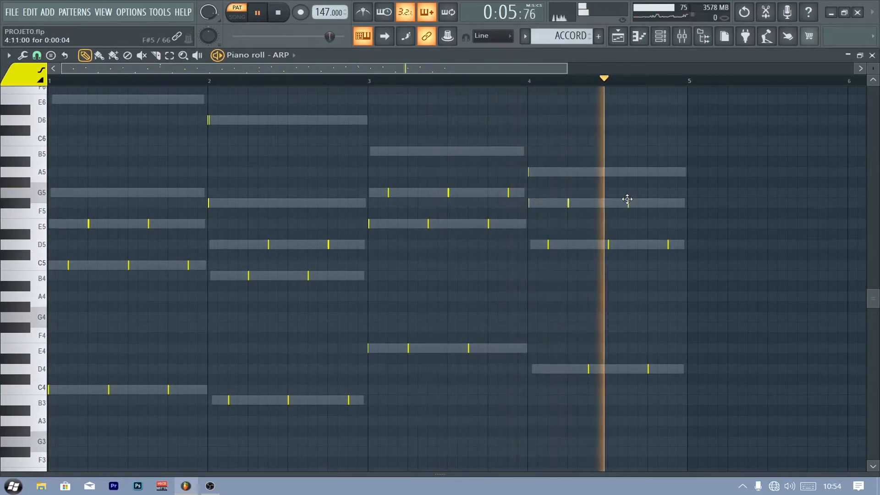
click(872, 55)
key(space)
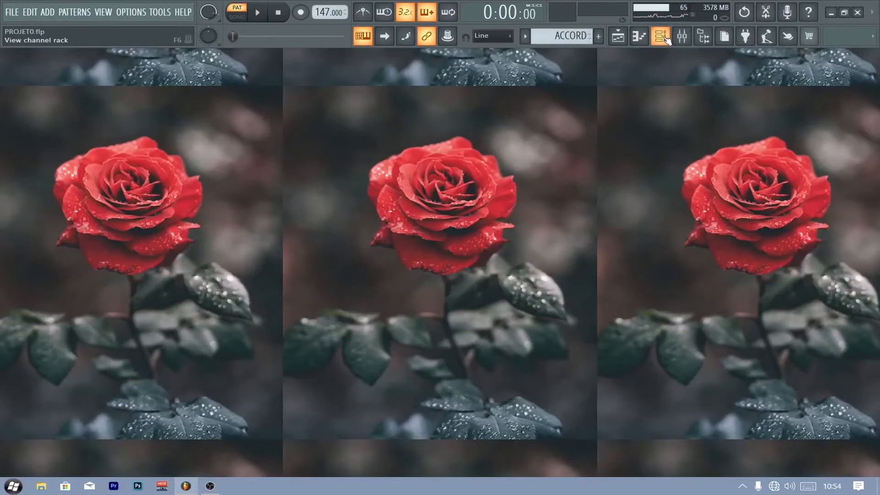
Switch to the PIANO RHODE pattern in the channel rack and play its melody with the piano roll open
click(661, 36)
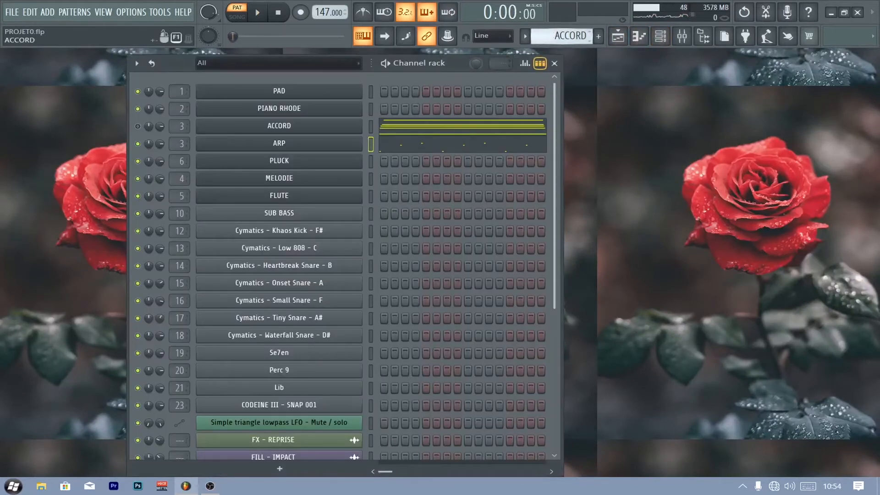
click(559, 36)
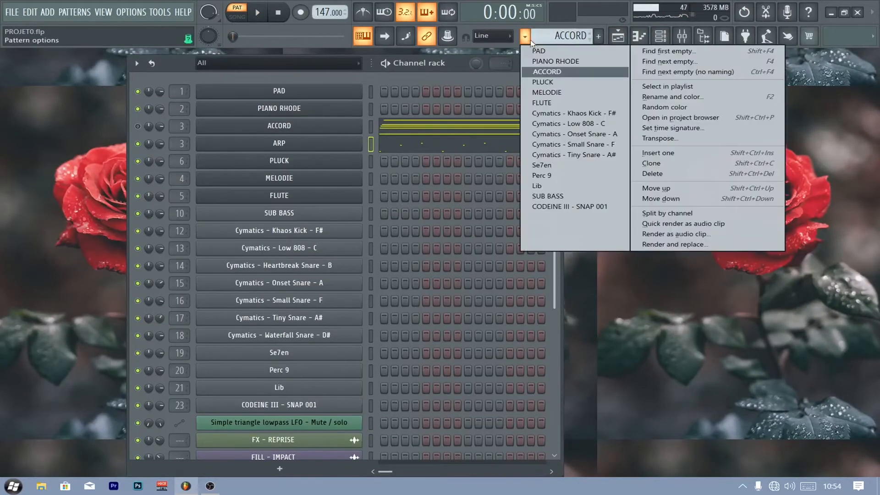
click(547, 59)
click(431, 116)
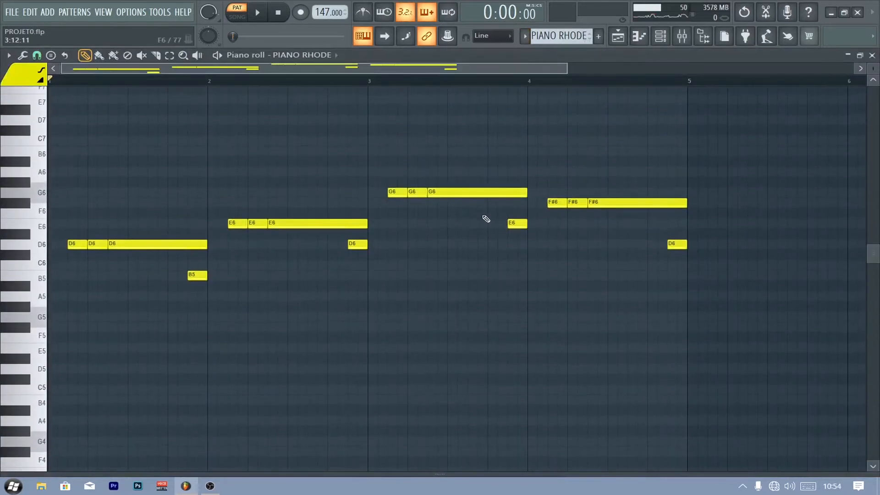
key(space)
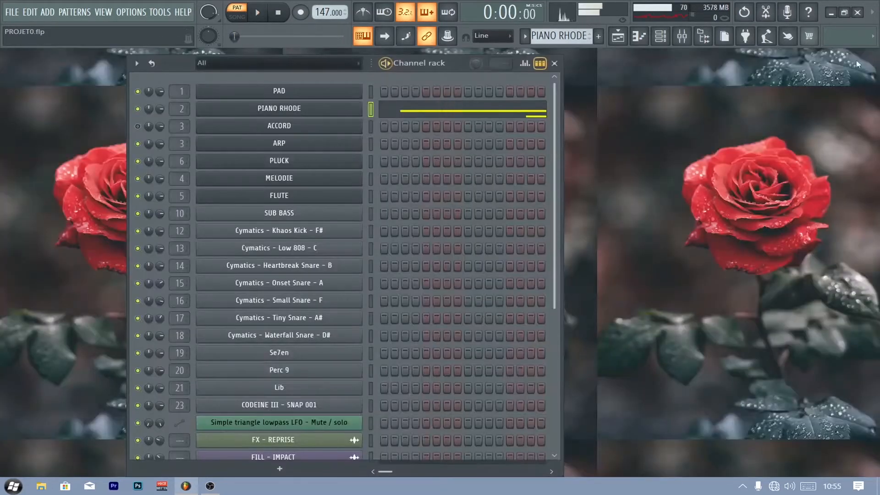
Switch to the PLUCK pattern and play its melody with the PLUCK notes open in the piano roll
click(525, 36)
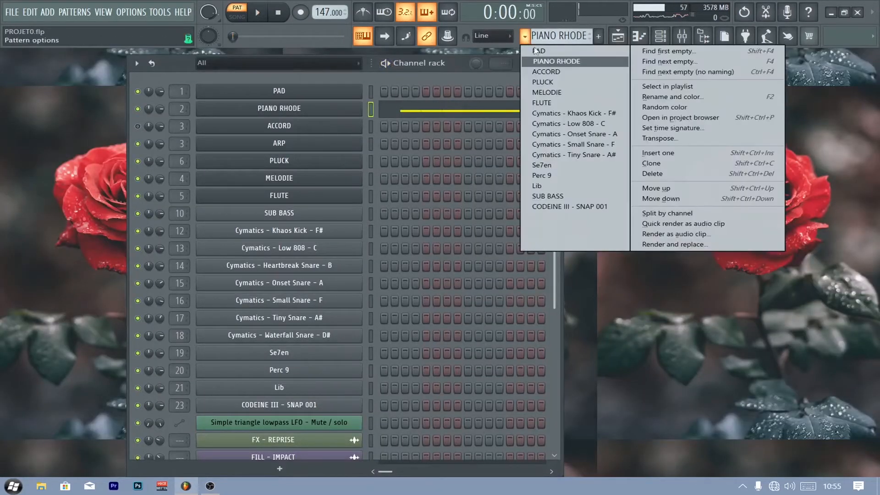
click(547, 82)
click(430, 163)
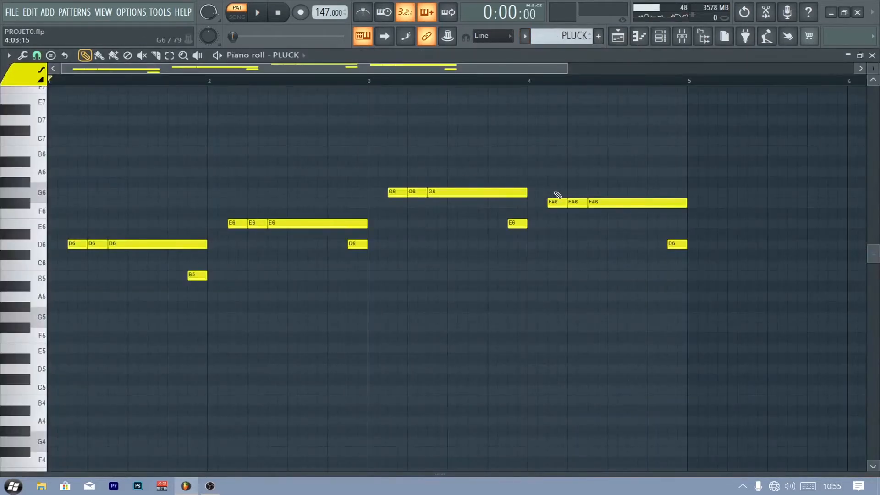
key(space)
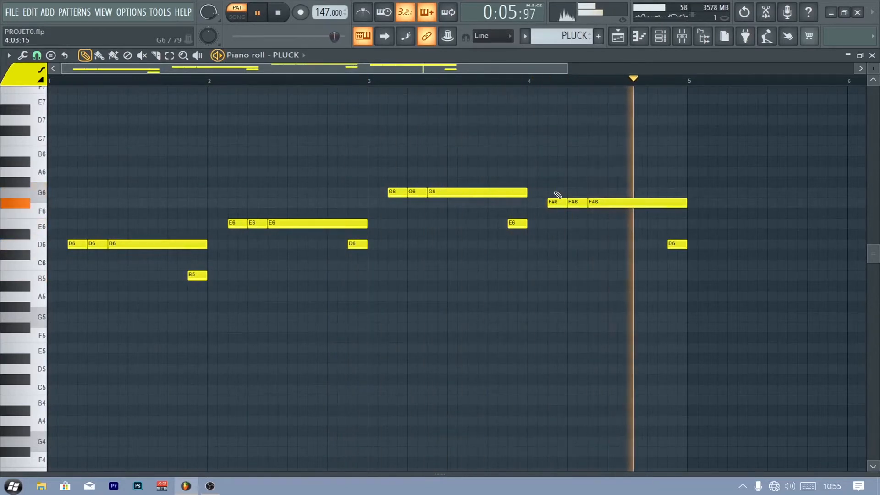
click(872, 56)
key(space)
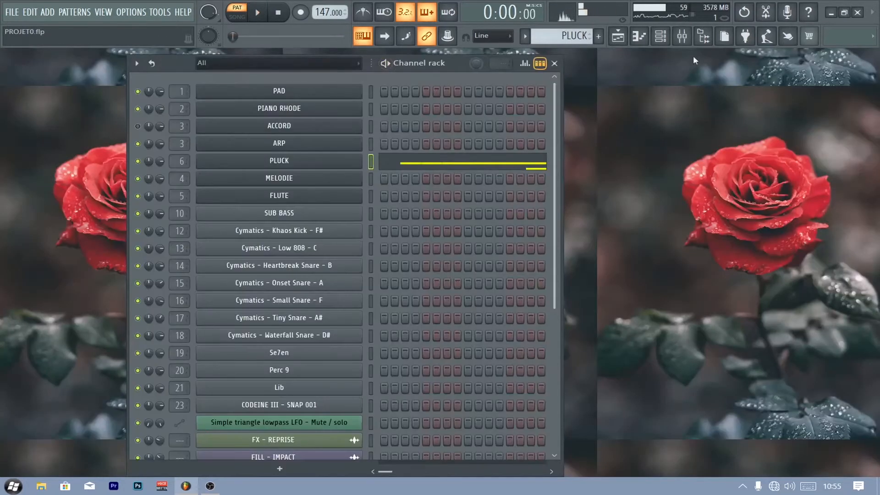
Switch to the FLUTE pattern and play its melody with the FLUTE notes open in the piano roll
click(524, 36)
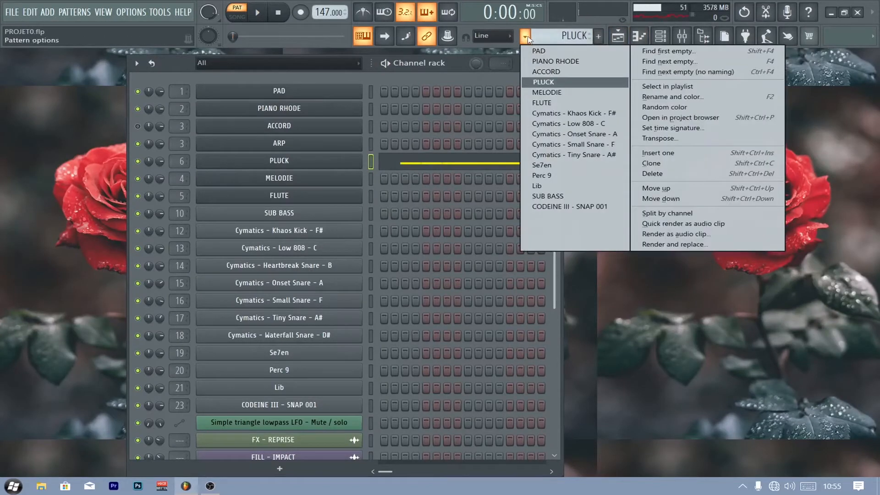
click(542, 103)
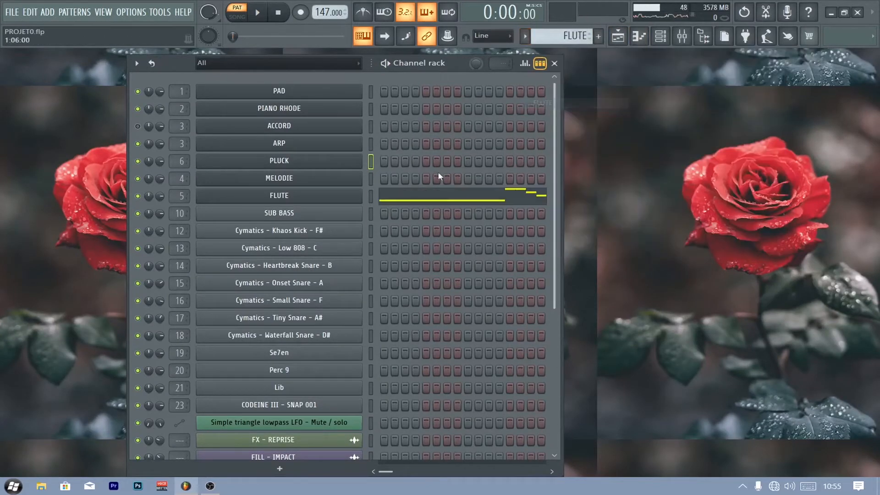
click(439, 197)
key(space)
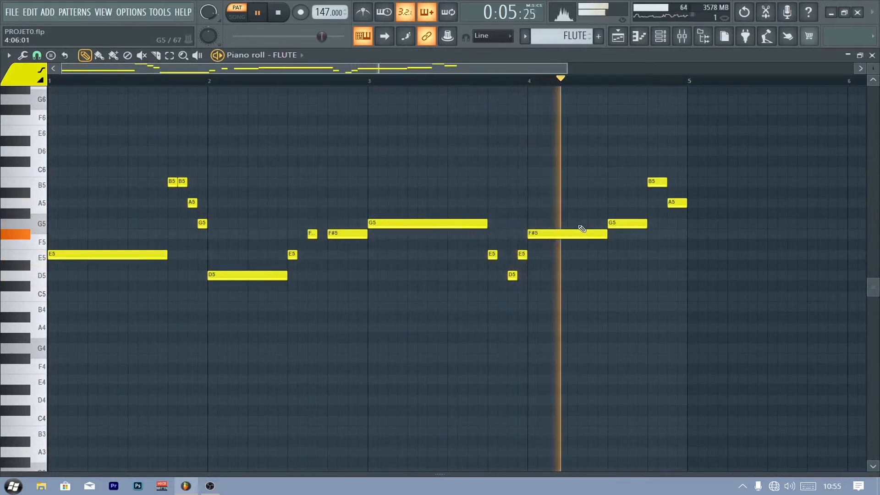
key(space)
click(873, 55)
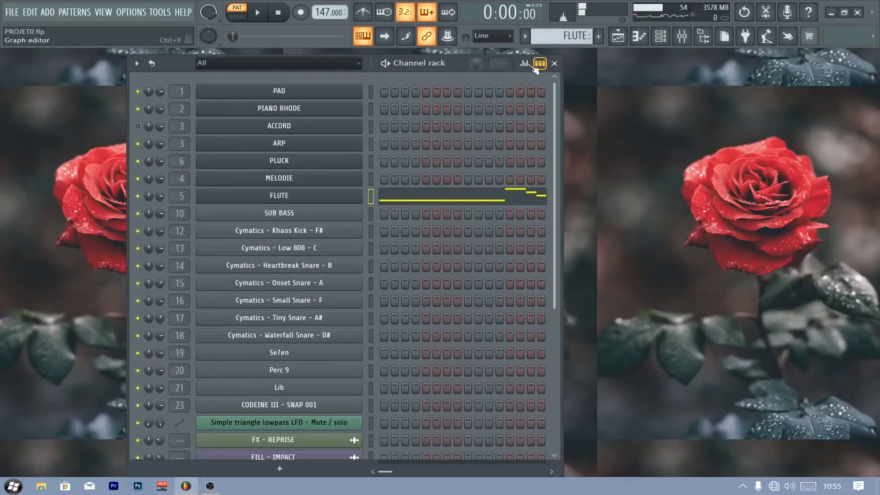
Switch to the Cymatics - Khaos Kick - F# pattern and play the kick rhythm with its notes in the piano roll
scroll(549, 38, down, 2)
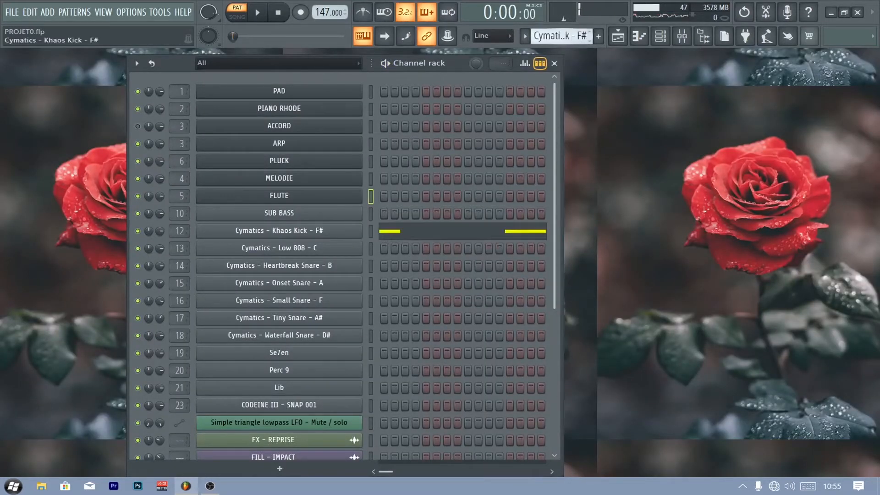
click(406, 235)
key(space)
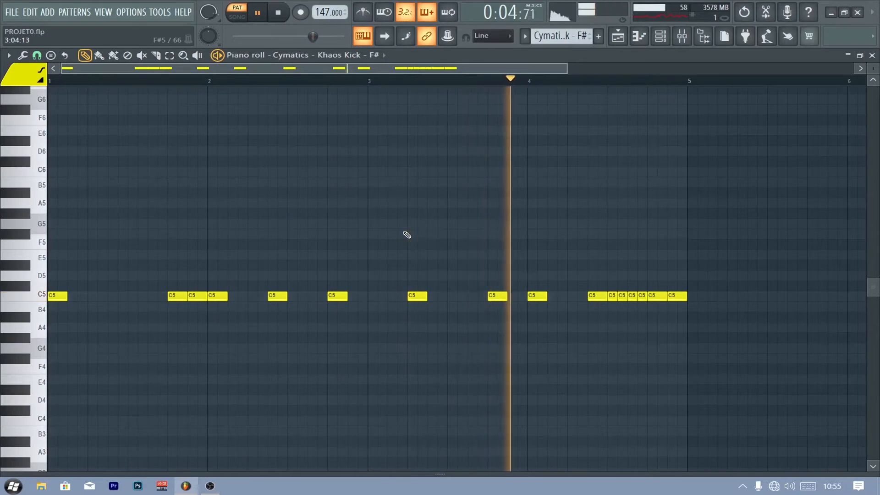
click(872, 56)
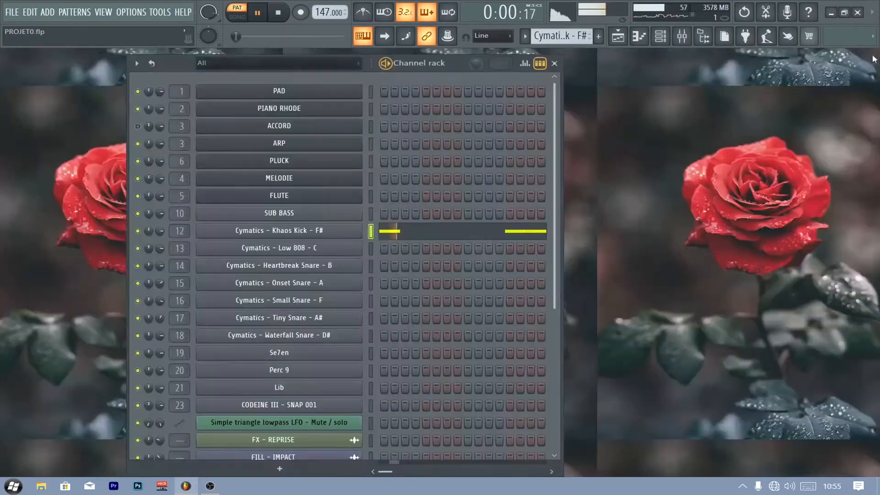
key(space)
Play the Cymatics - Low 808 - C pattern with its bass and slide notes in the piano roll, then return to the channel rack
drag(566, 36, 567, 42)
click(472, 257)
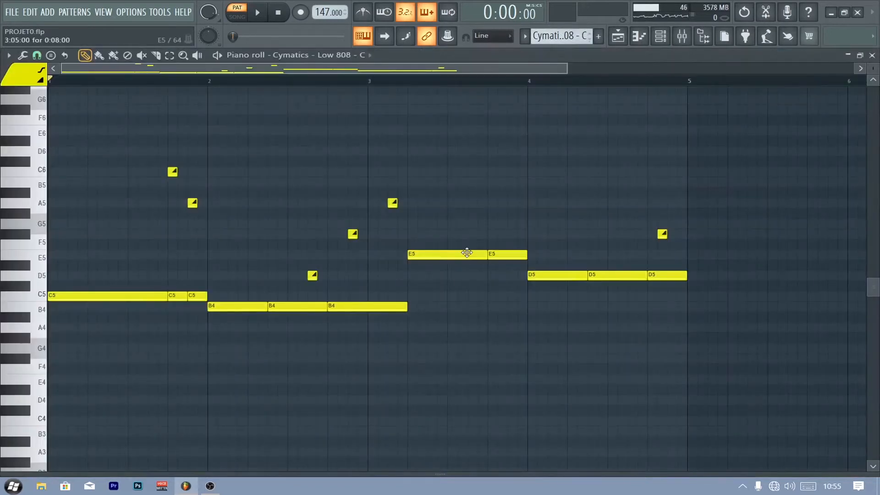
key(space)
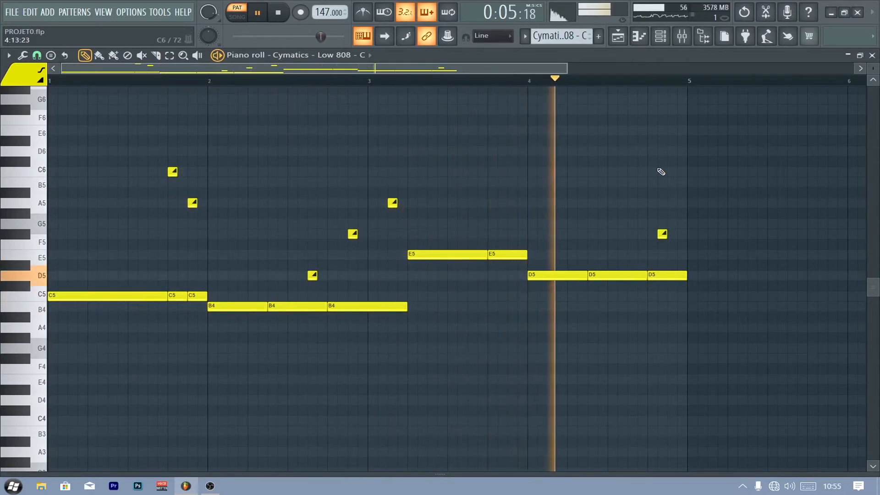
key(space)
click(668, 42)
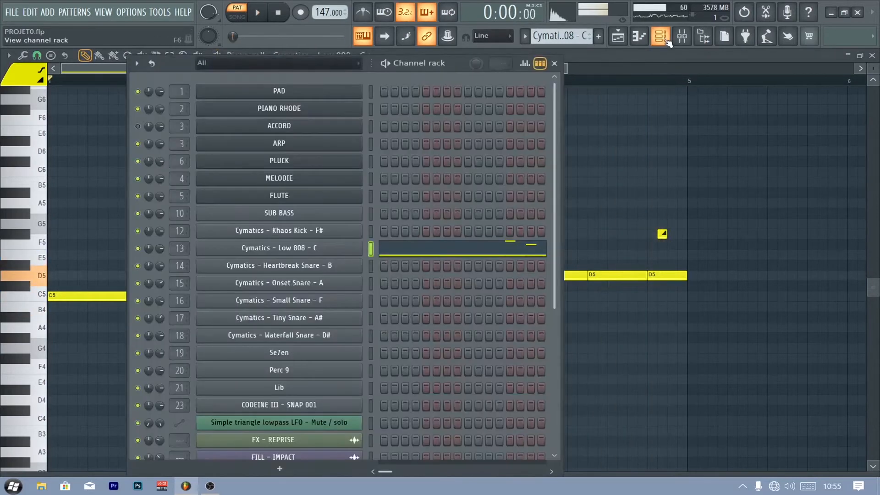
Switch to the Cymatics - Onset Snare - A pattern and play its snare hits with the piano roll open
scroll(560, 36, down, 2)
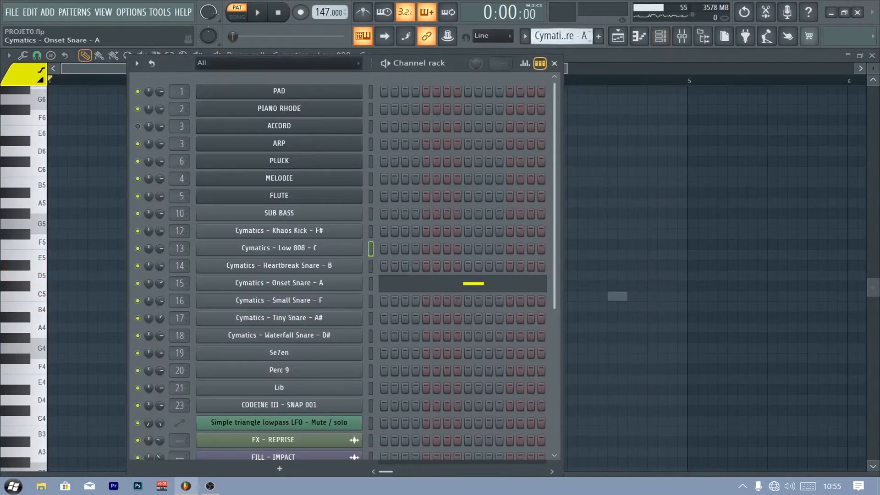
click(442, 283)
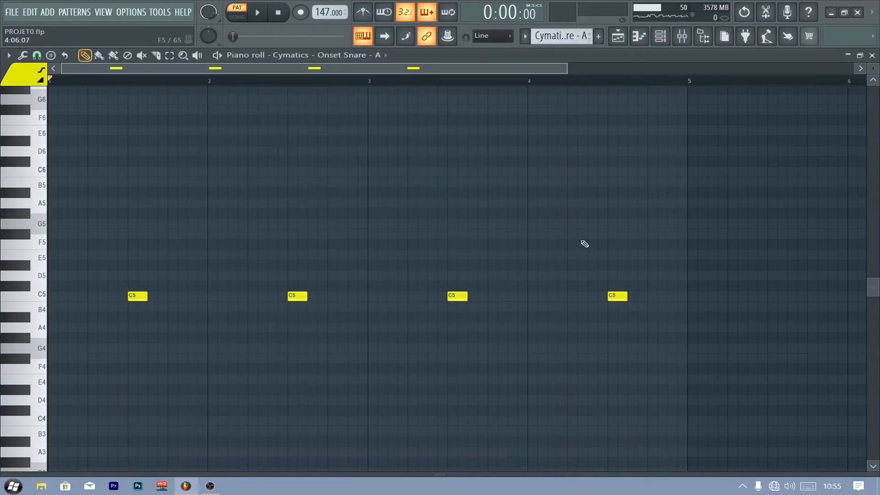
key(space)
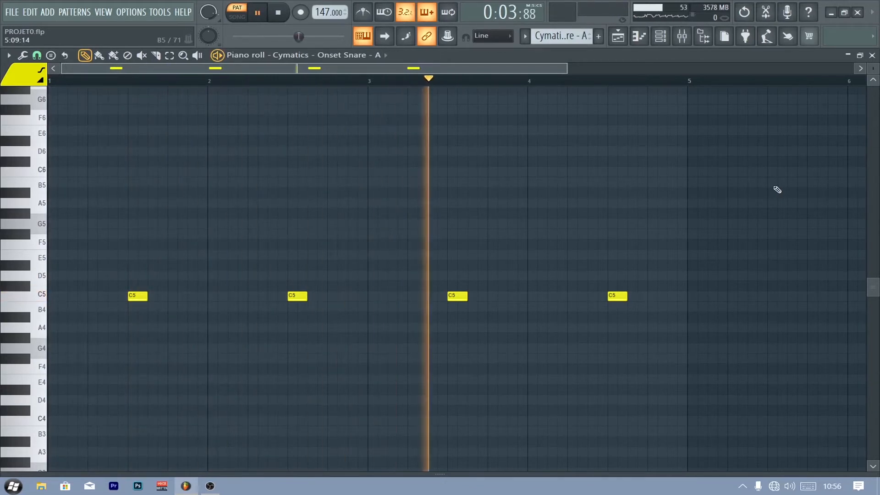
click(872, 55)
key(space)
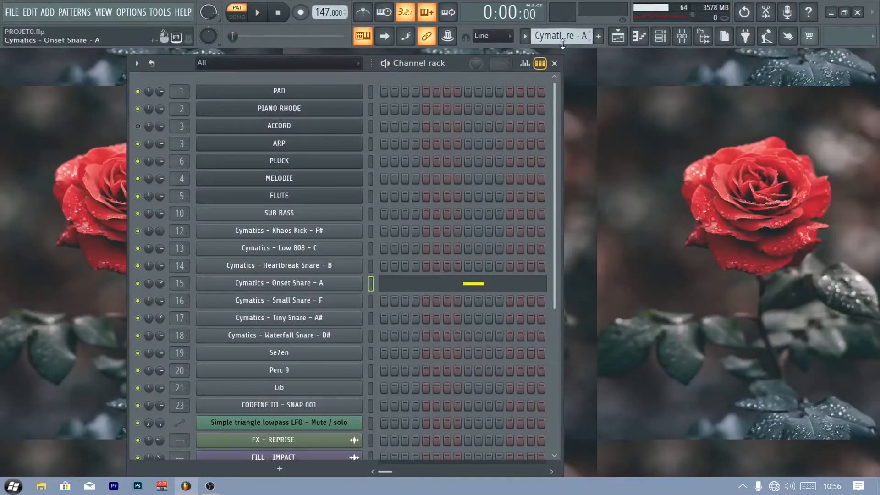
Switch to the Cymatics - Small Snare - F pattern and play its hits with the notes in view
scroll(561, 37, down, 1)
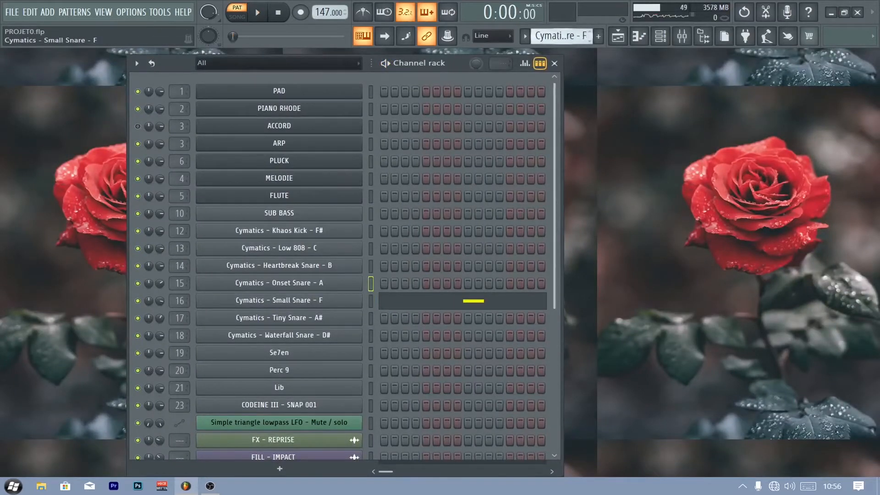
click(486, 303)
key(space)
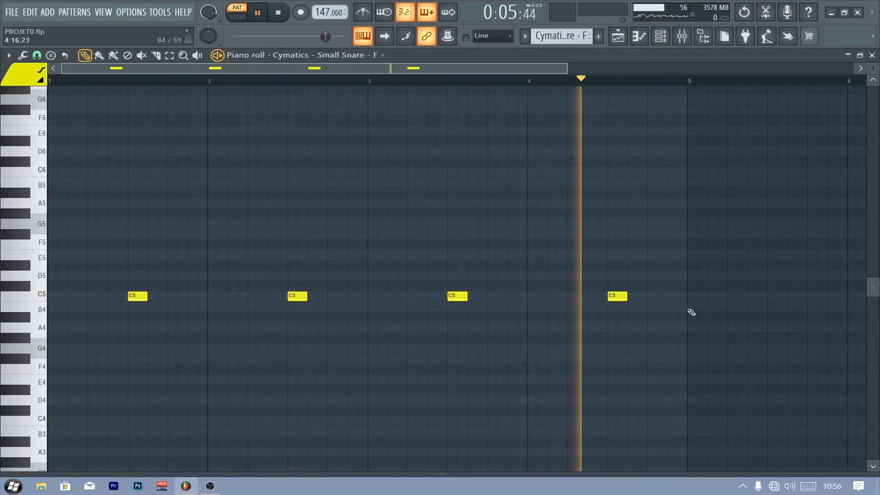
key(space)
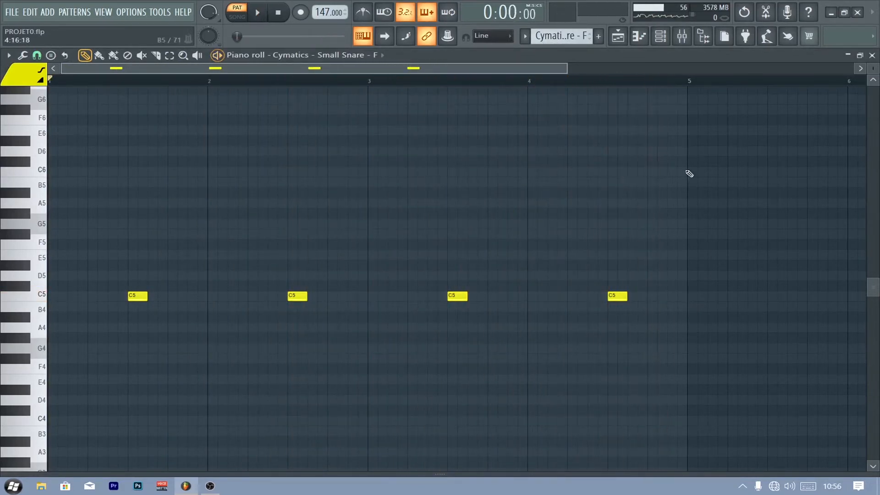
click(872, 55)
Move past the Tiny Snare pattern to Se7en and play its rolls with the notes in the piano roll
scroll(569, 36, down, 1)
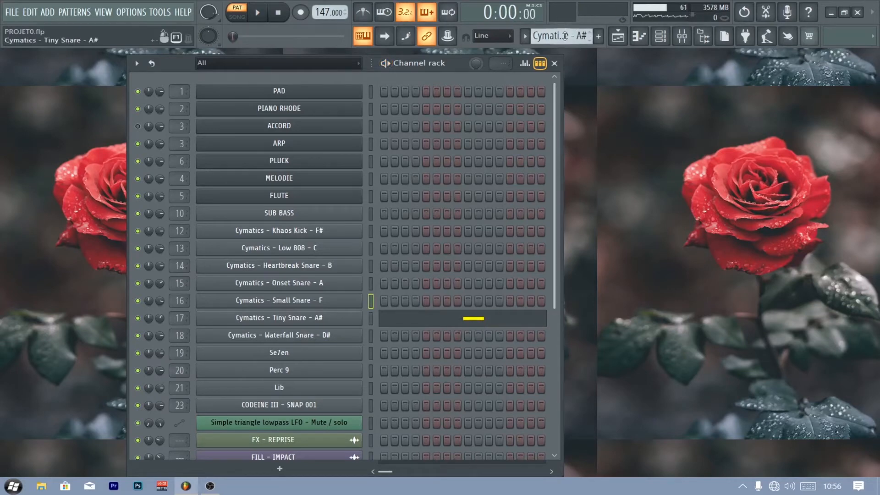
scroll(565, 37, down, 2)
click(432, 357)
key(space)
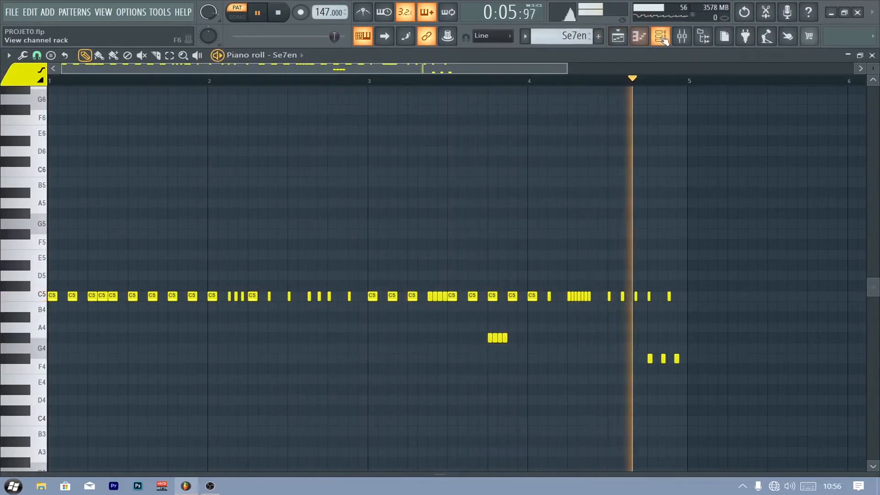
key(F6)
key(space)
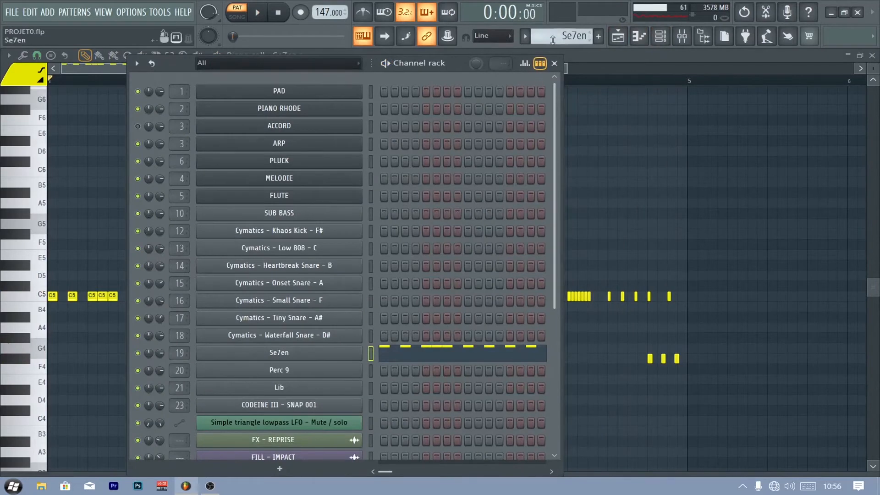
Switch to the Perc 9 pattern and play its percussion hits from late in bar 1 with the piano roll open
scroll(552, 40, down, 1)
click(426, 380)
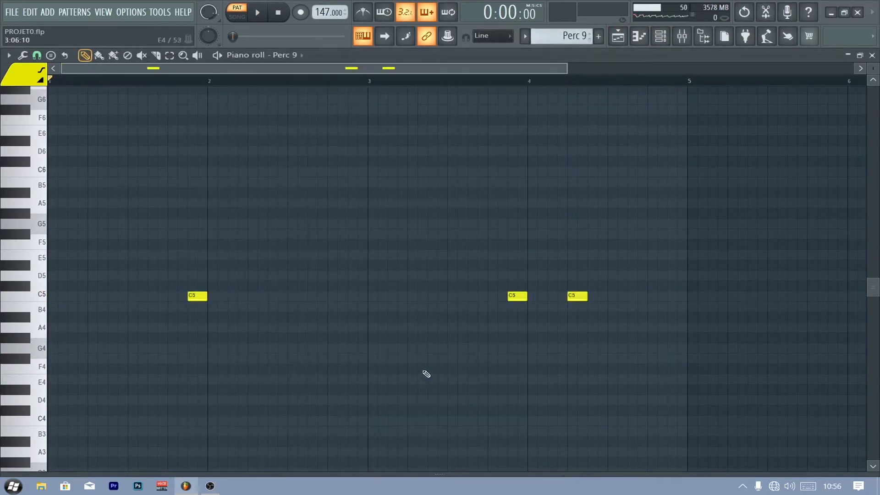
click(171, 87)
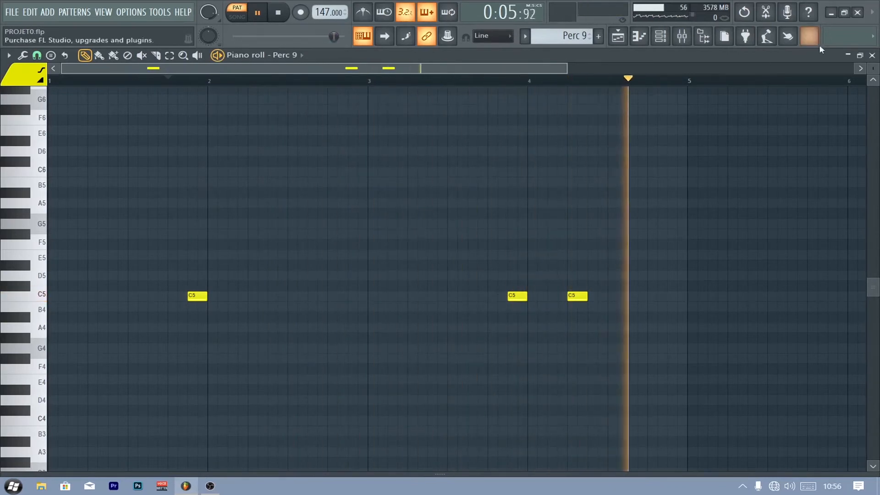
click(873, 55)
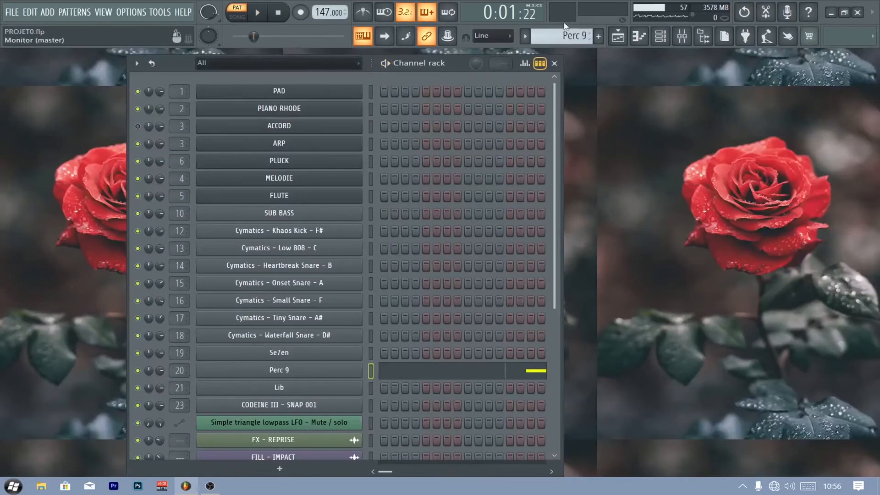
Switch to the Lib pattern and play its hits with the Lib notes open in the piano roll
scroll(563, 31, down, 1)
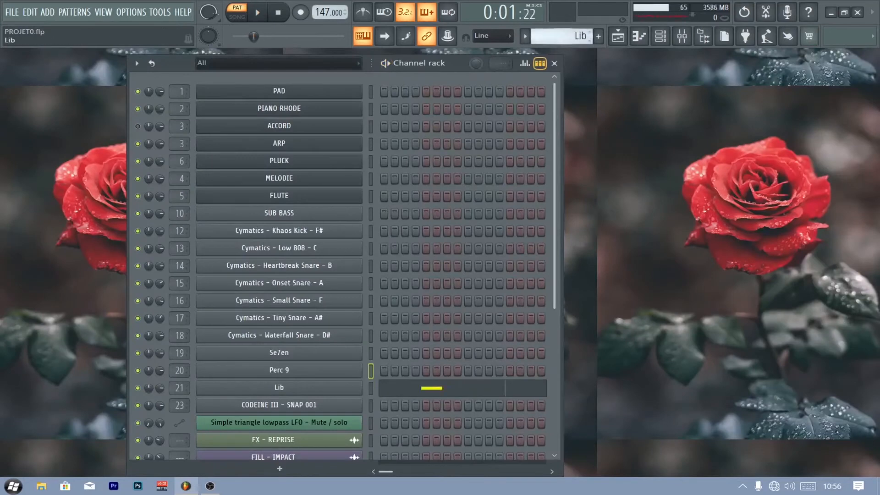
click(422, 389)
key(space)
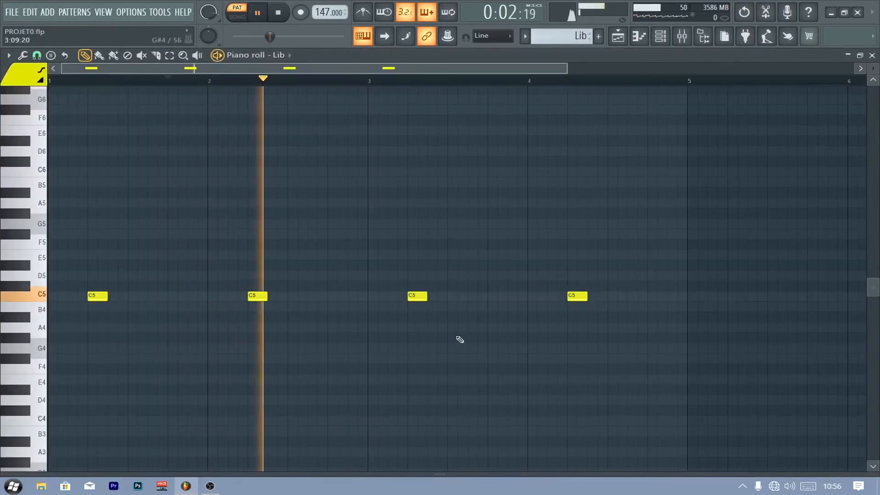
Enlarge the control lane under the Lib notes, view their note pan, restore the note velocity view and replay the pattern
drag(115, 473, 142, 334)
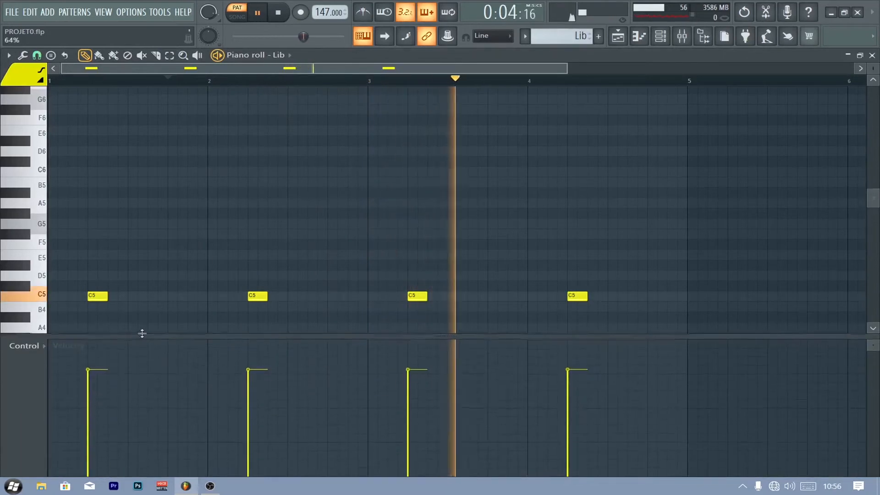
key(space)
click(34, 345)
click(35, 366)
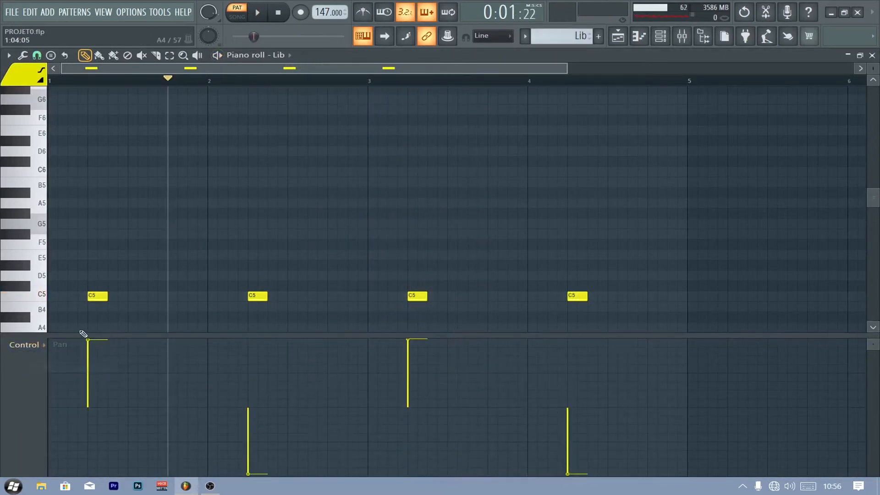
click(43, 346)
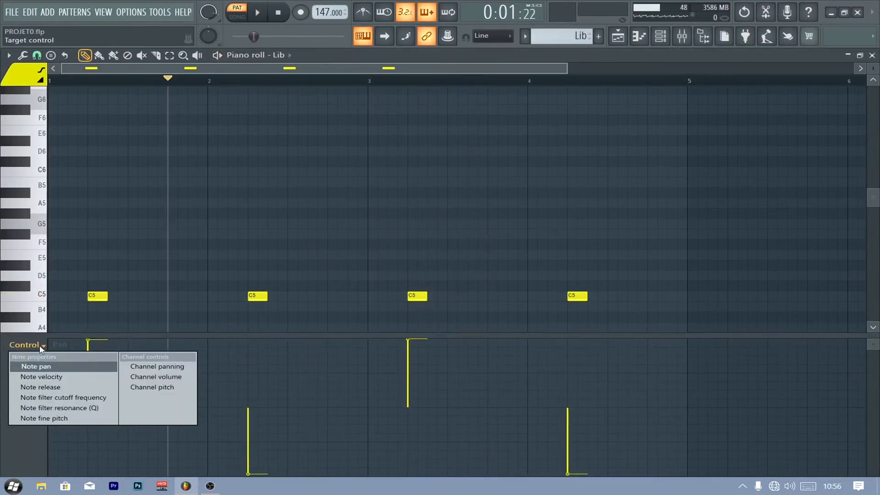
click(34, 376)
key(space)
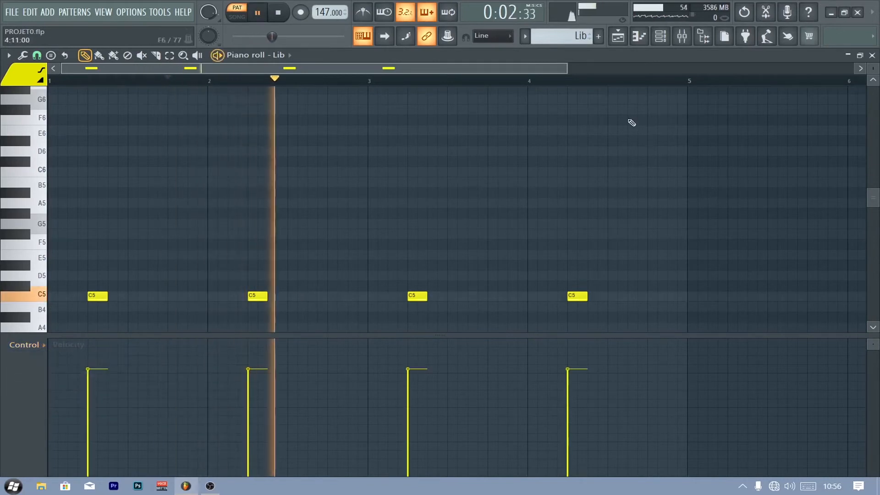
click(872, 55)
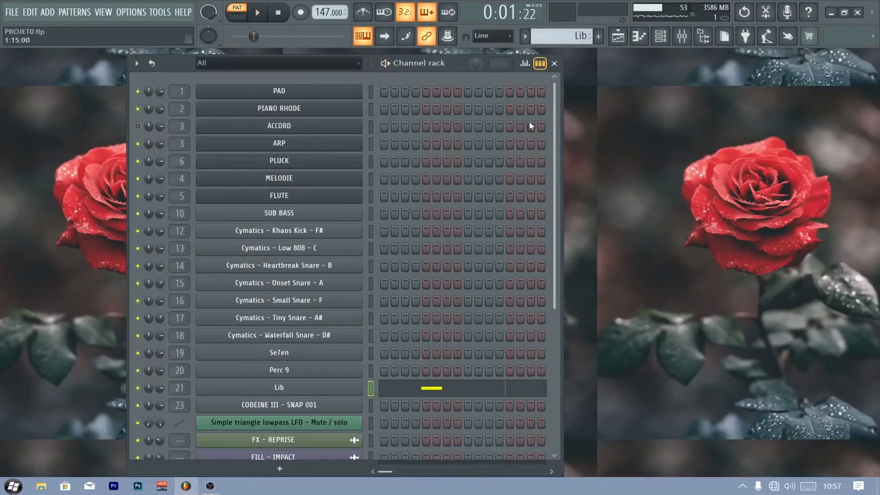
Switch to the SUB BASS pattern, play its notes in the piano roll, then show the remaining FX, fill and crash channels in the channel rack
drag(571, 36, 571, 30)
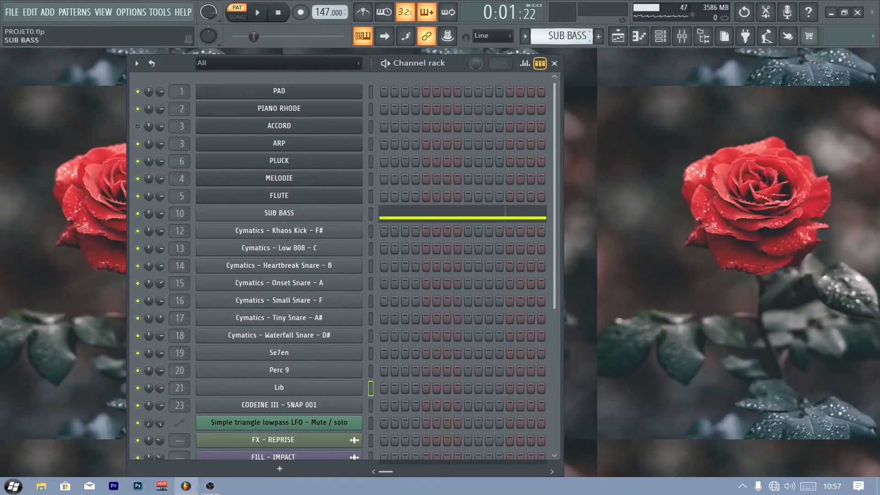
click(444, 219)
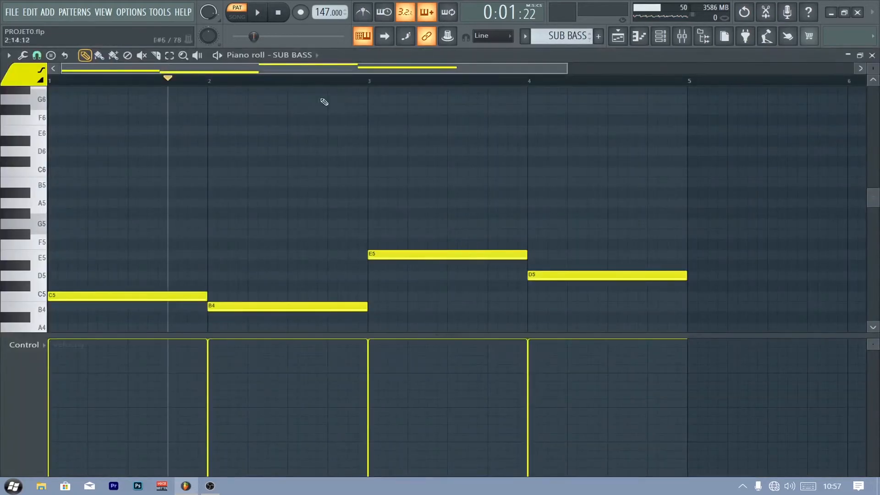
key(space)
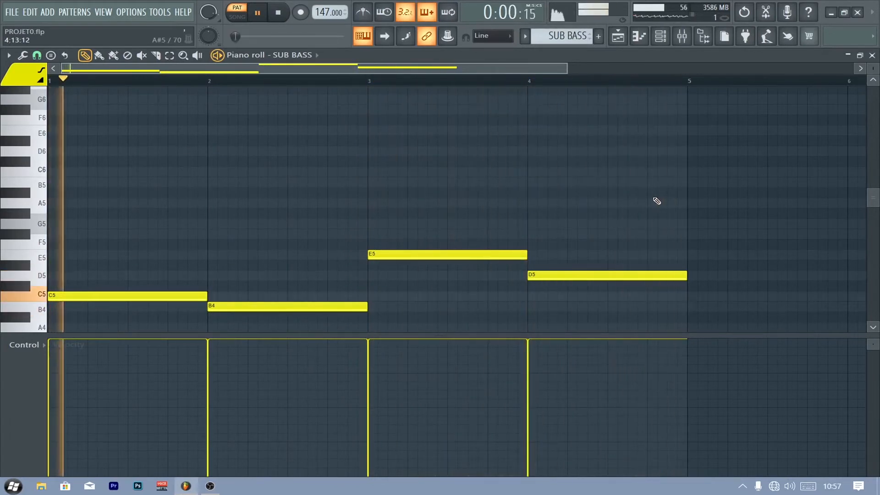
key(space)
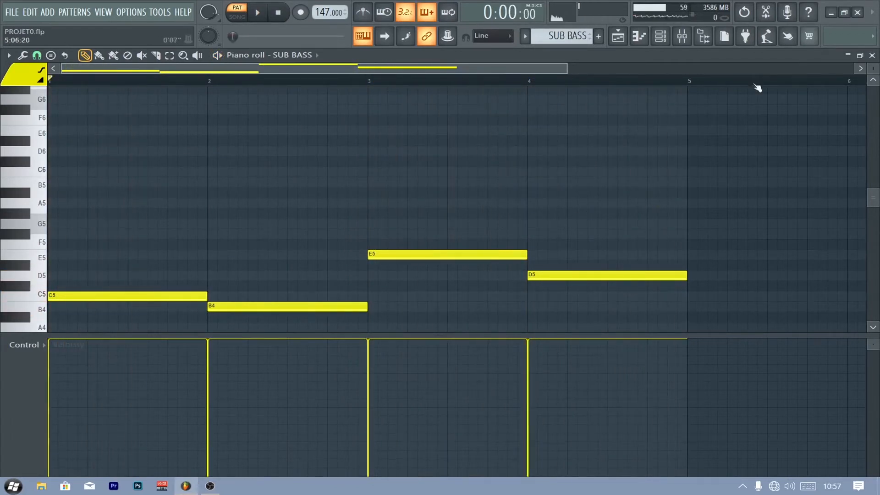
click(872, 56)
scroll(302, 304, down, 5)
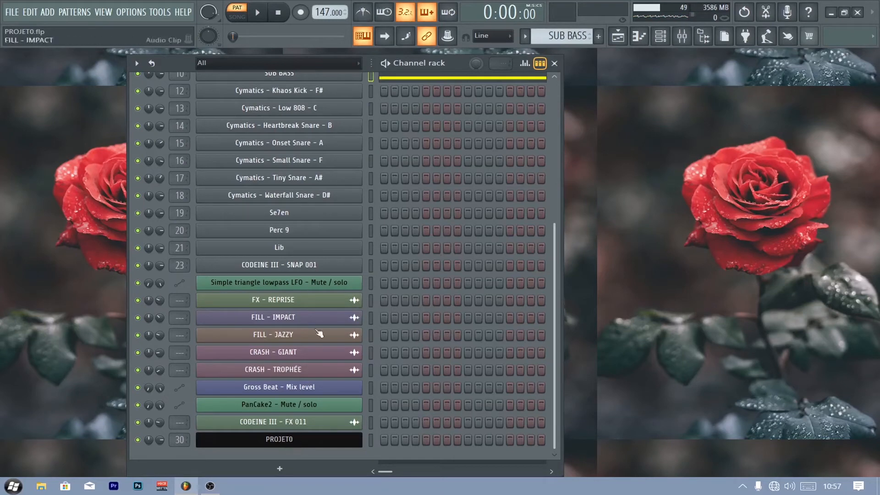
Open the mixer and show the ATA STUDIO master track's Fruity parametric EQ 2, Fruity Limiter and Fruity soft clipper settings
click(682, 43)
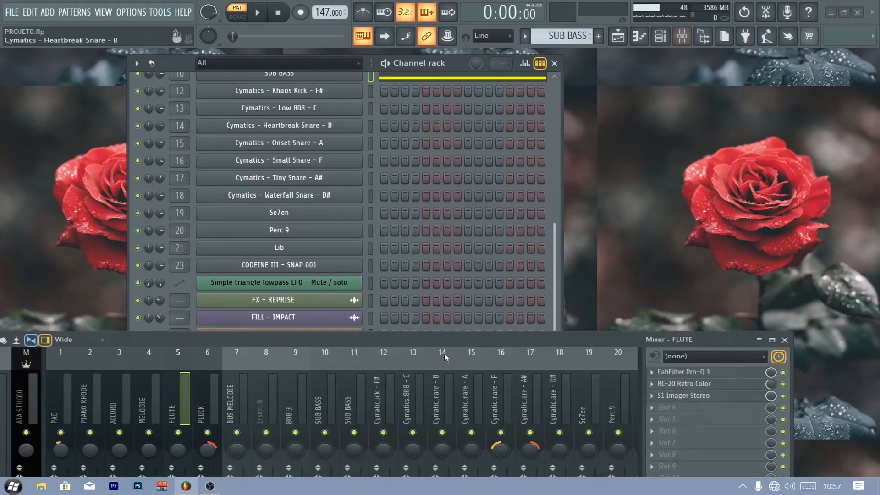
drag(442, 341, 512, 151)
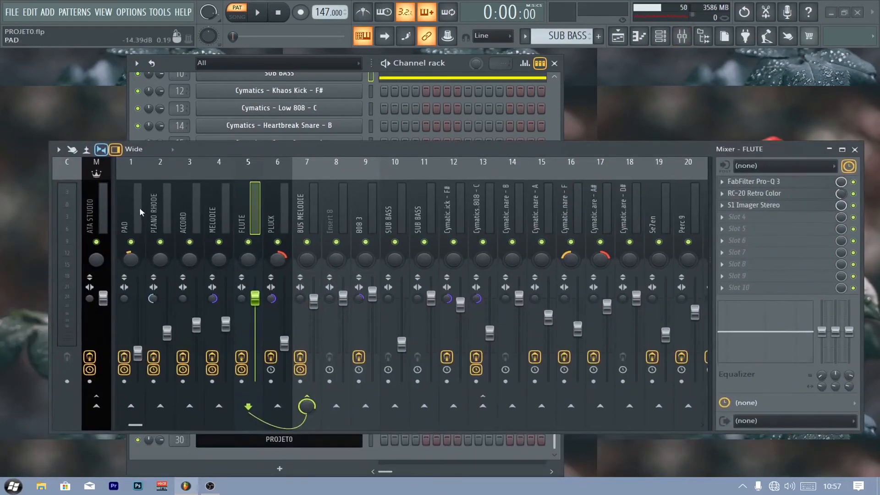
click(94, 207)
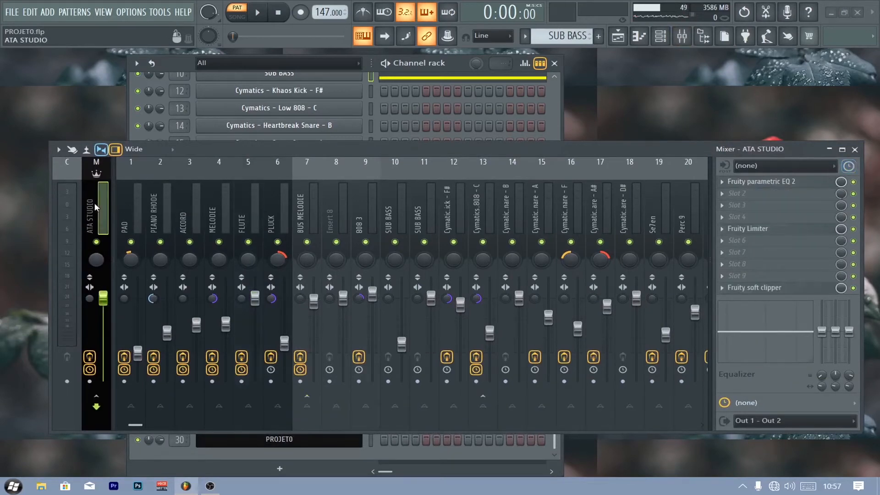
click(768, 183)
drag(587, 150, 584, 266)
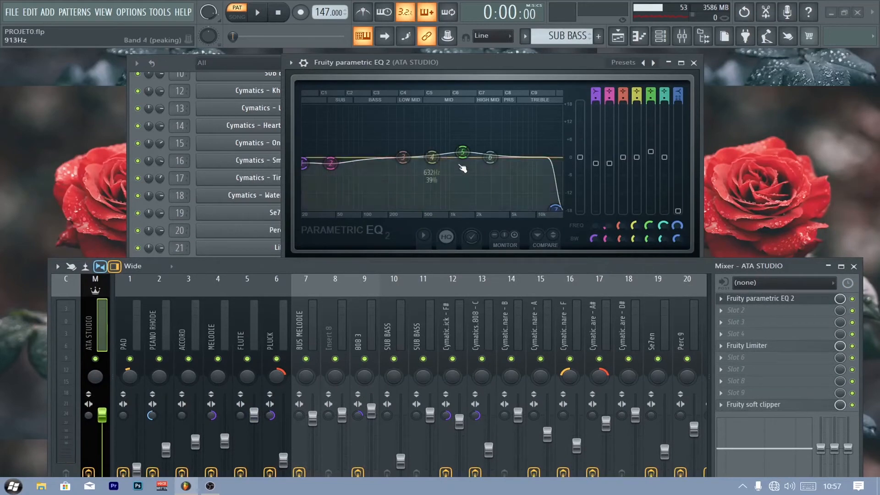
click(759, 351)
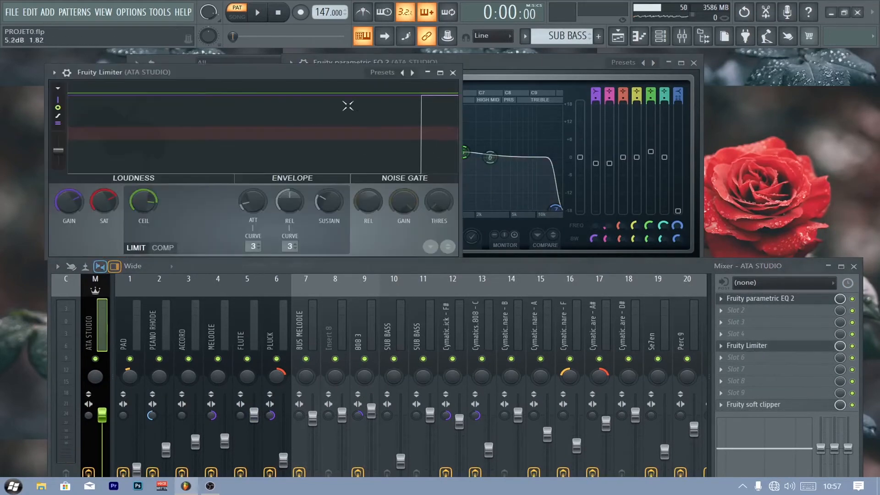
click(757, 406)
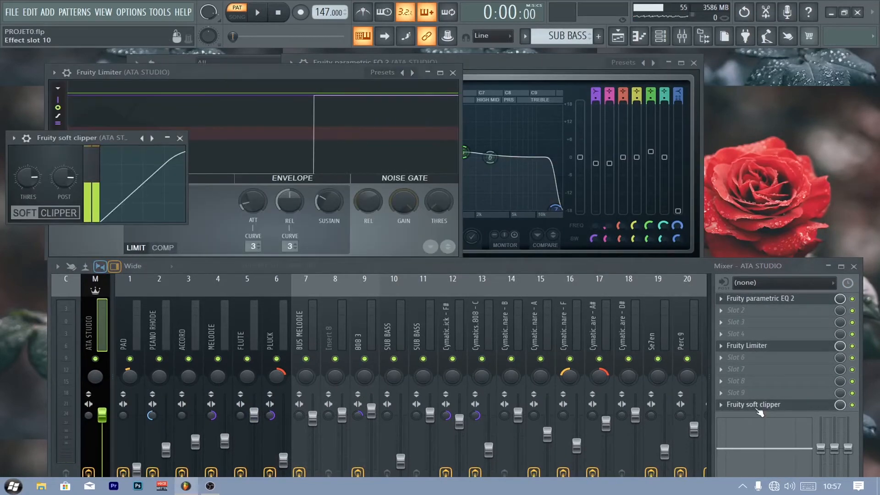
Close the master effect windows and the channel rack, then raise and widen the mixer so track 21 fits
click(180, 138)
click(453, 72)
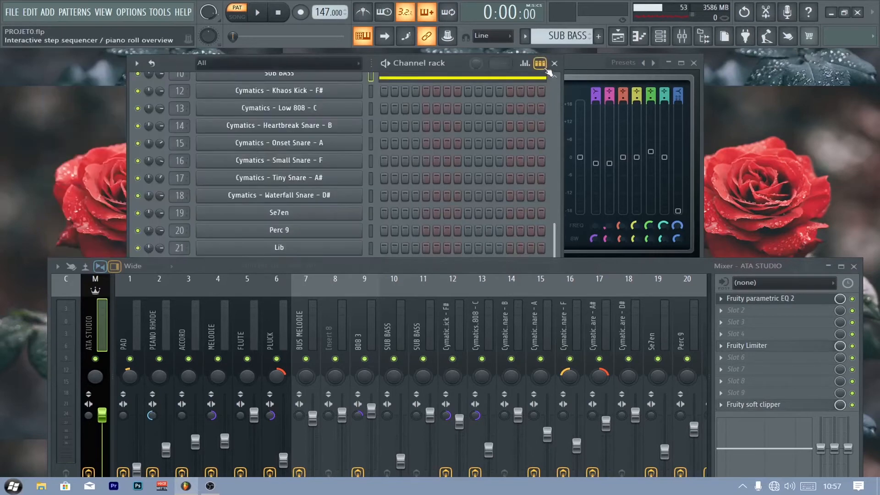
click(554, 65)
click(693, 62)
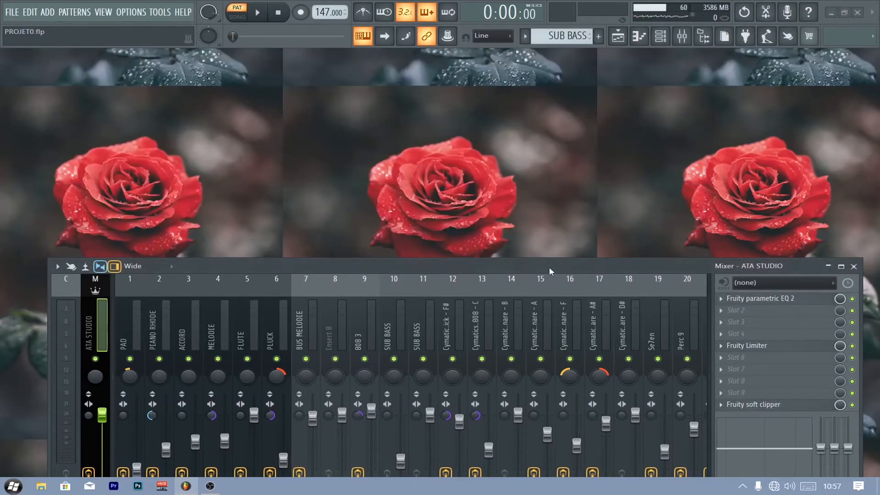
drag(549, 267, 560, 122)
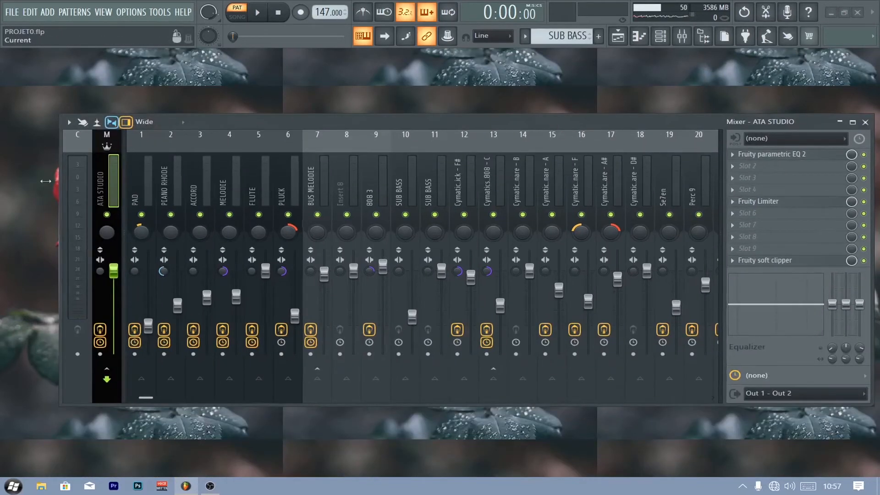
drag(60, 182, 38, 181)
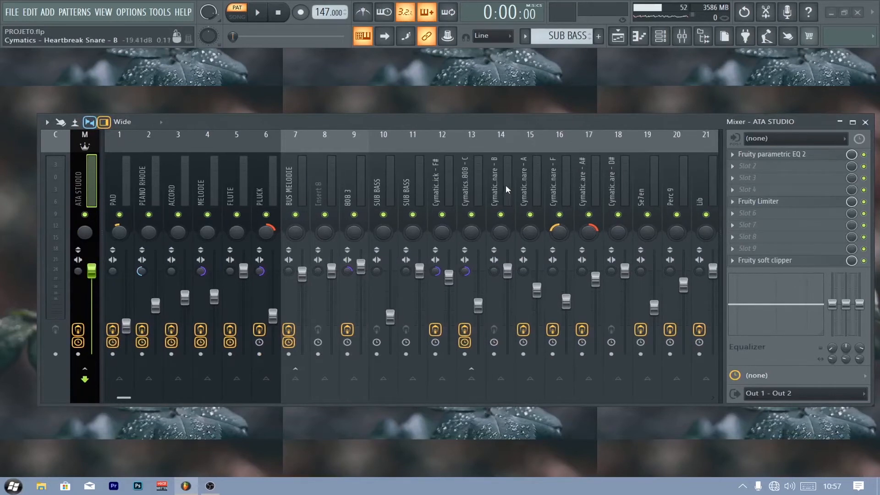
Look over the mixer tracks and select inserts one after another from PAD to Waterfall Snare to show their effect slots
scroll(527, 172, down, 3)
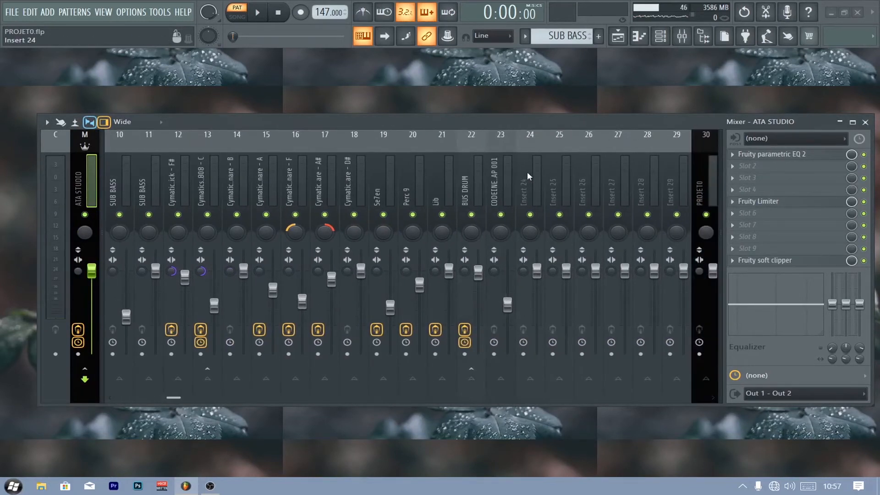
scroll(527, 172, down, 2)
scroll(527, 172, up, 5)
click(118, 188)
click(147, 188)
click(177, 192)
click(208, 195)
click(267, 194)
click(300, 193)
click(358, 191)
click(442, 192)
click(500, 195)
click(559, 194)
click(618, 192)
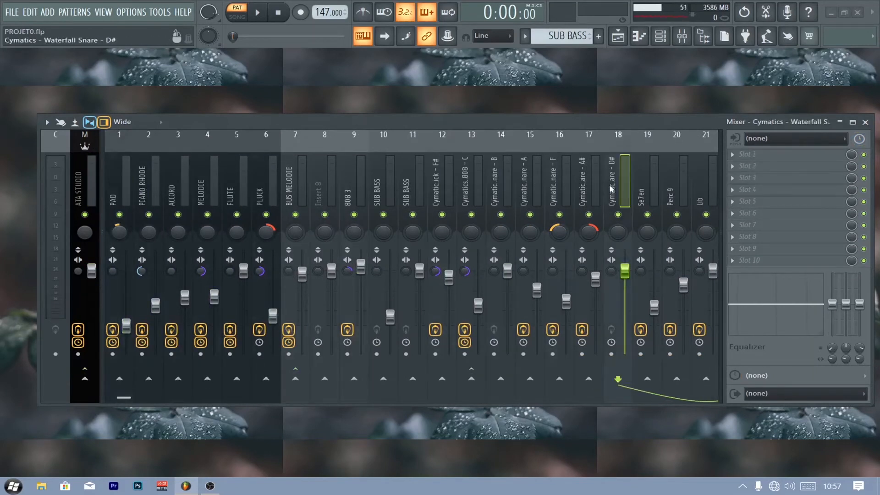
Show the effect slots of the Se7en, Perc 9, Lib, BUS DRUM and CODEINE III - SNAP 001 mixer tracks in turn
scroll(611, 189, down, 1)
click(560, 191)
click(590, 191)
click(618, 190)
click(648, 188)
click(671, 186)
scroll(655, 181, down, 4)
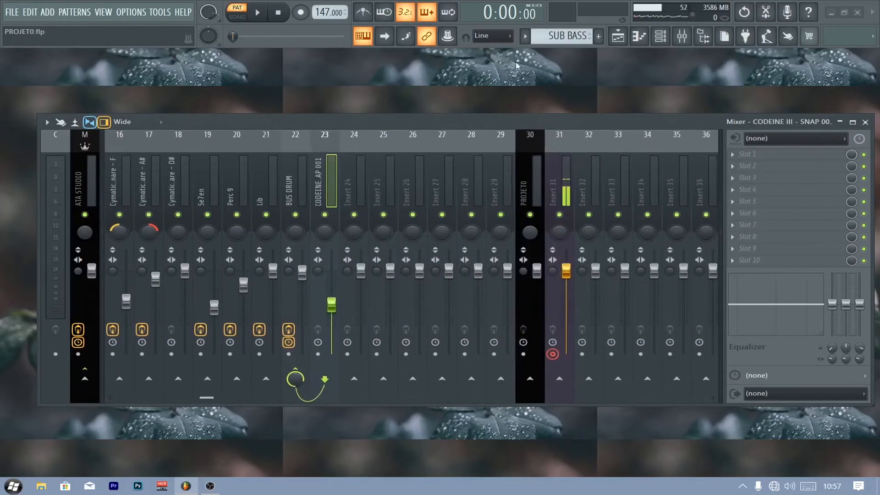
Open the playlist in place of the mixer, solo the PROJETO audio on Track 22, and play the song from the start before stopping it
click(621, 39)
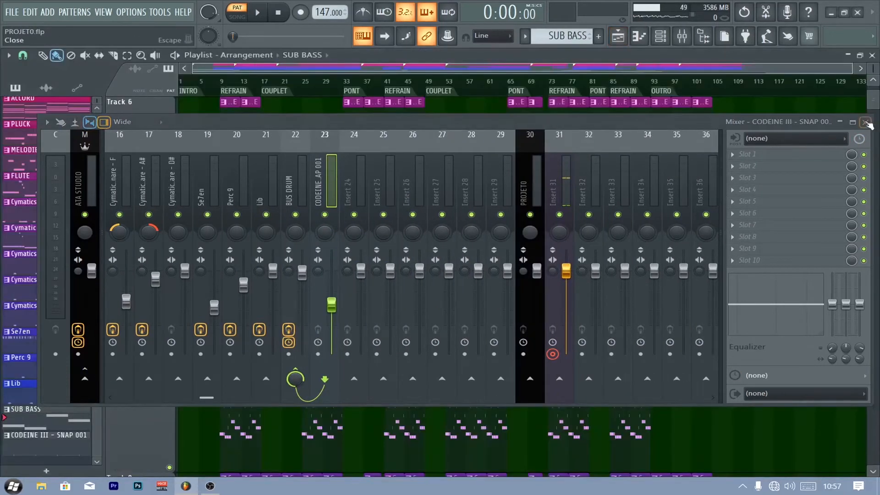
click(865, 122)
scroll(311, 103, down, 8)
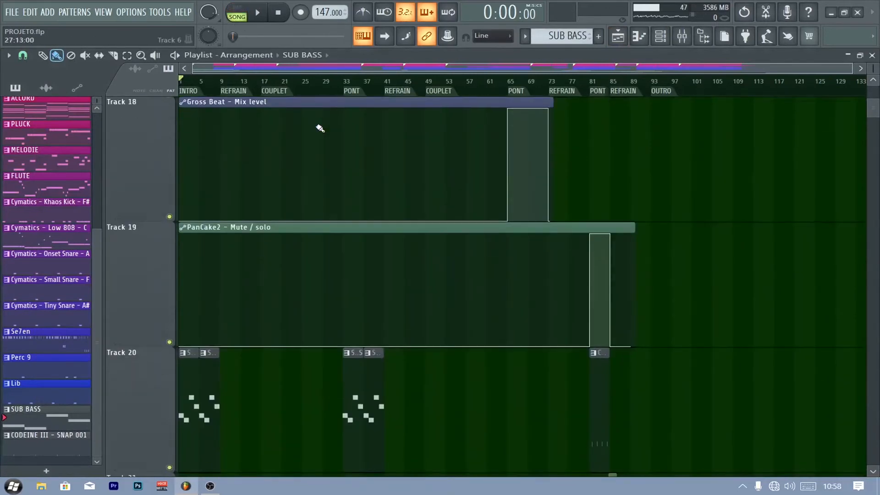
click(186, 200)
key(space)
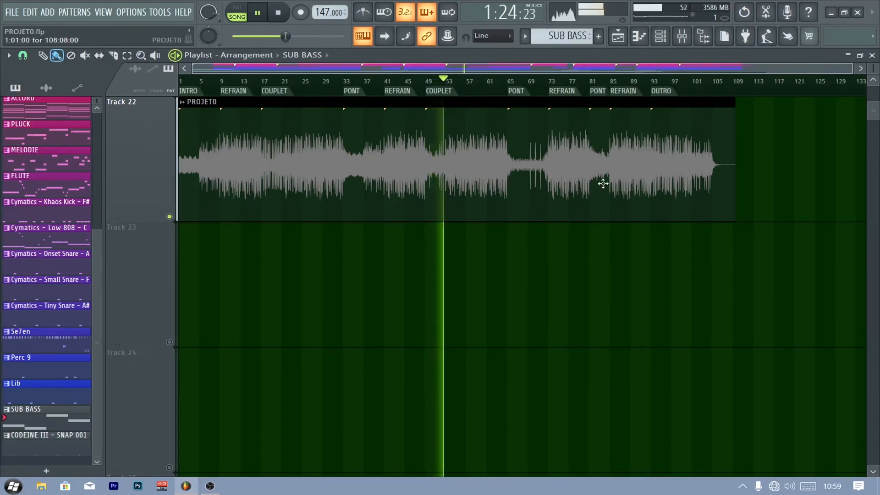
scroll(592, 287, up, 1)
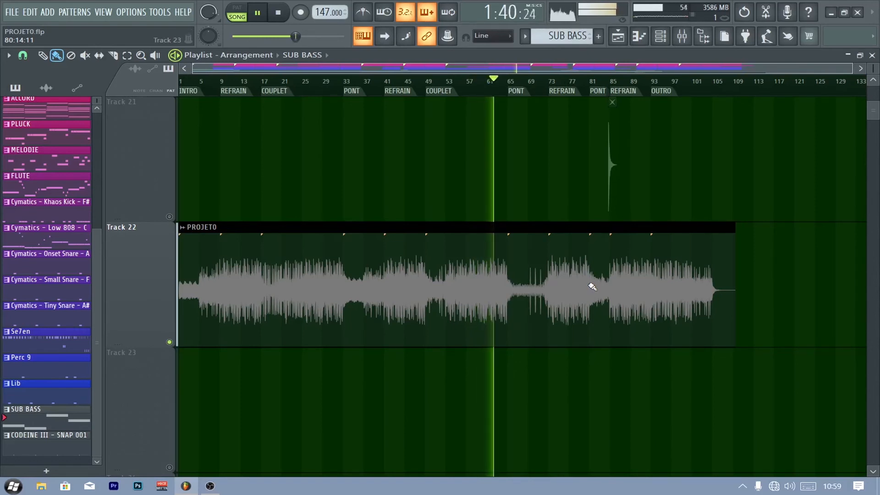
key(space)
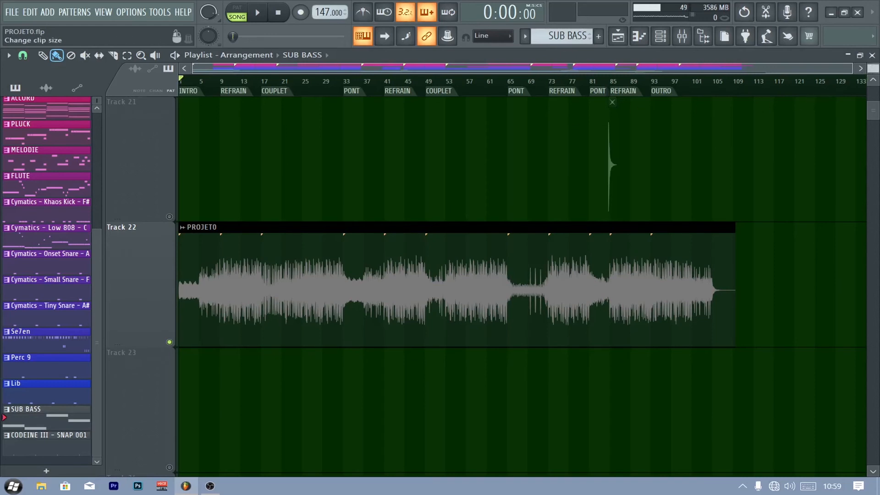
Fit the PROJETO clip more closely in the playlist, play the song from the REFRAIN marker at bar 85, and hide the playlist
scroll(874, 69, down, 4)
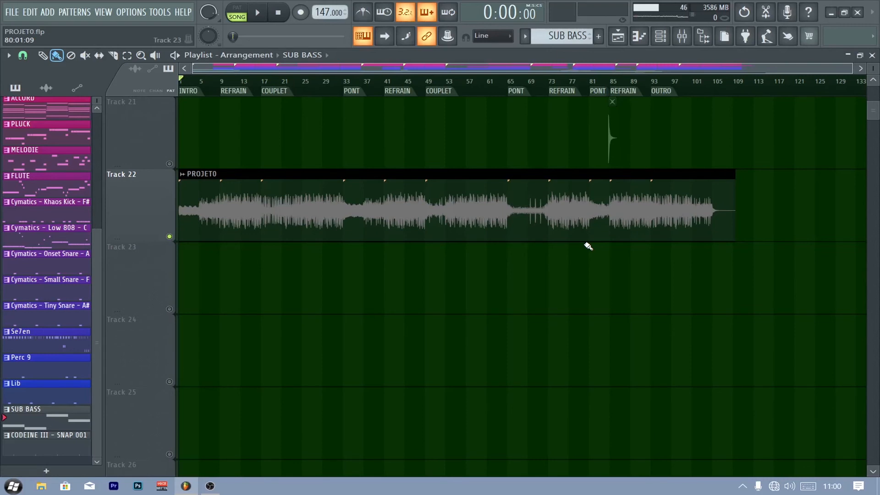
drag(851, 68, 794, 63)
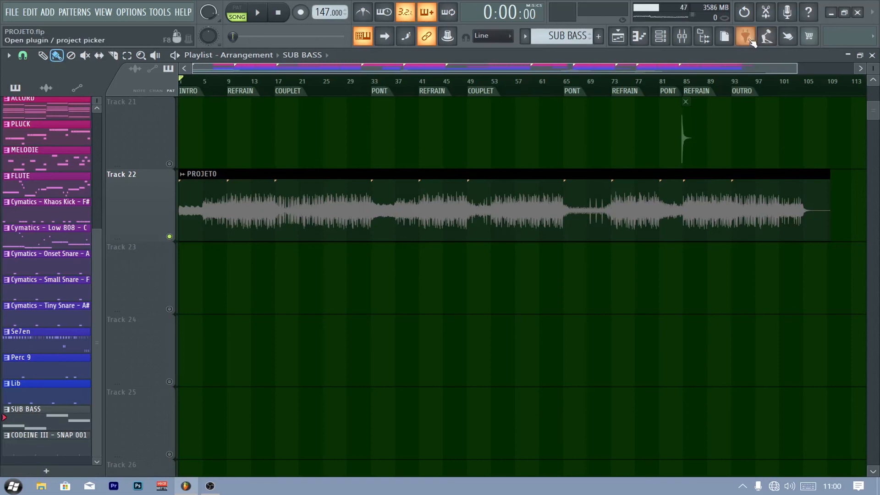
click(688, 81)
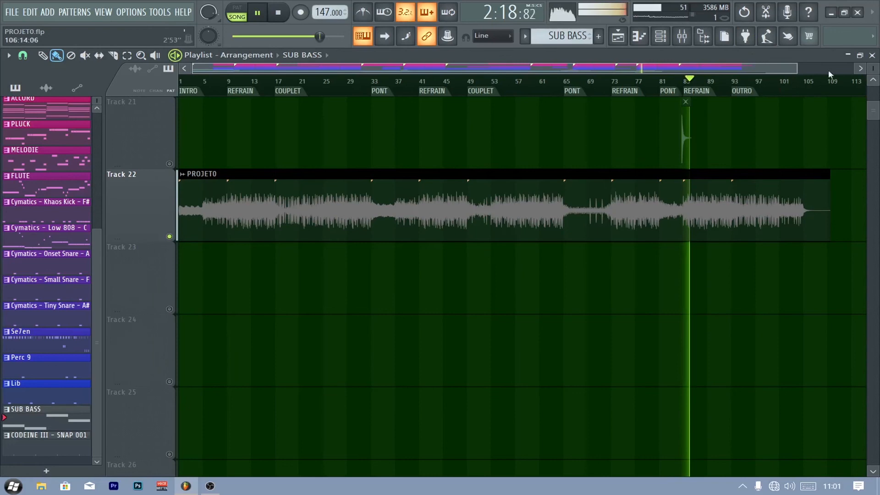
key(F5)
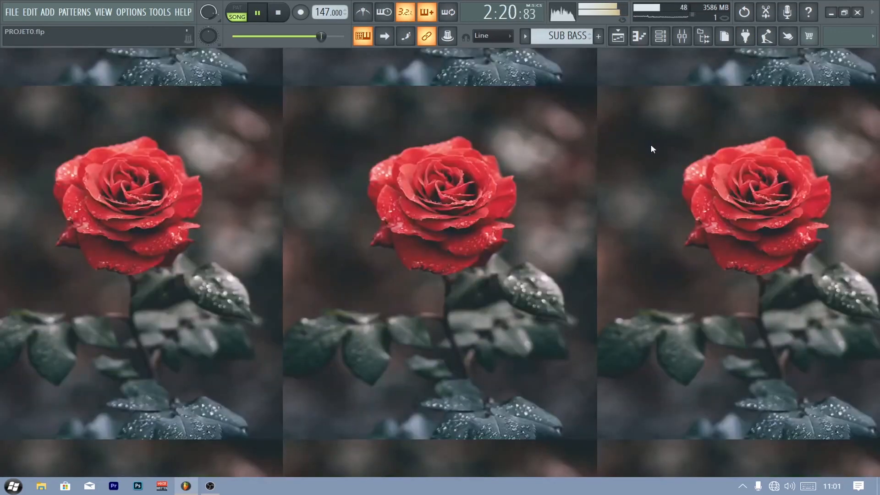